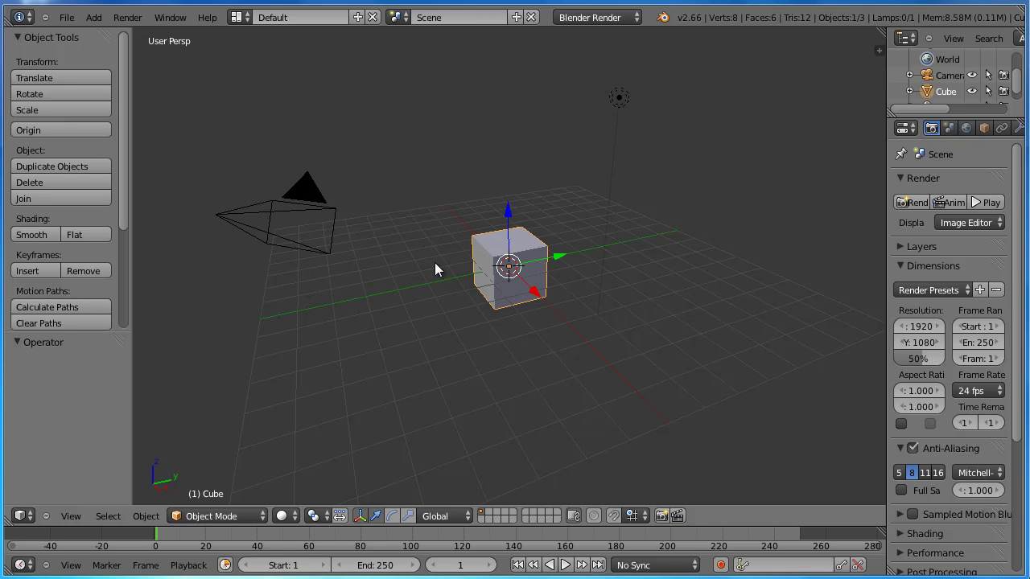
- Delete the default cube and add a plane mesh in its place
{"action": "key", "text": "x"}
{"action": "left_click", "coordinate": [486, 267]}
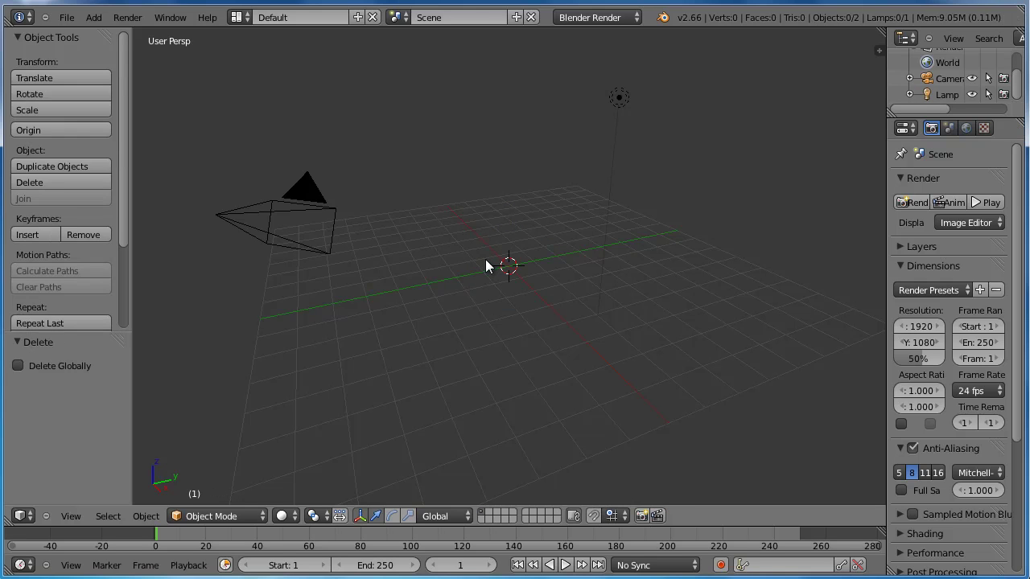
{"action": "key", "text": "shift+a"}
{"action": "mouse_move", "coordinate": [486, 262]}
{"action": "left_click", "coordinate": [539, 262]}
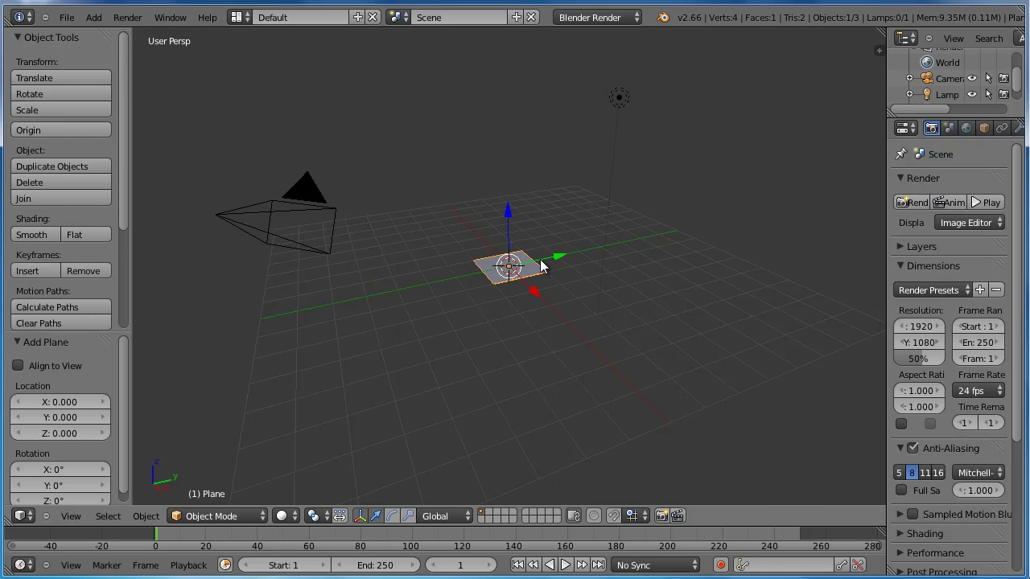
- Scale the plane by a factor of 10, working in top view
{"action": "key", "text": "KP_7"}
{"action": "type", "text": "s5"}
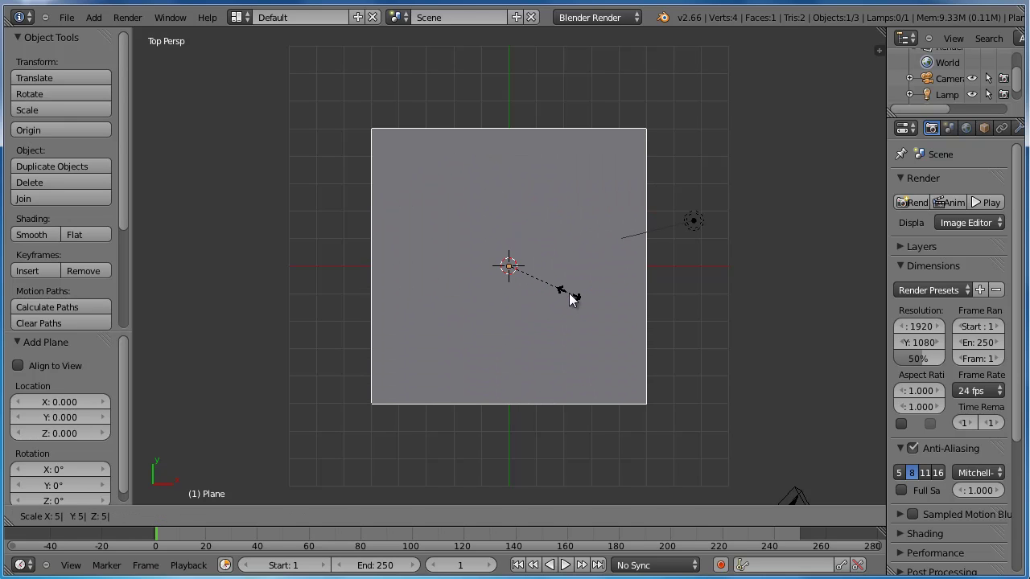
{"action": "key", "text": "BackSpace"}
{"action": "type", "text": "10"}
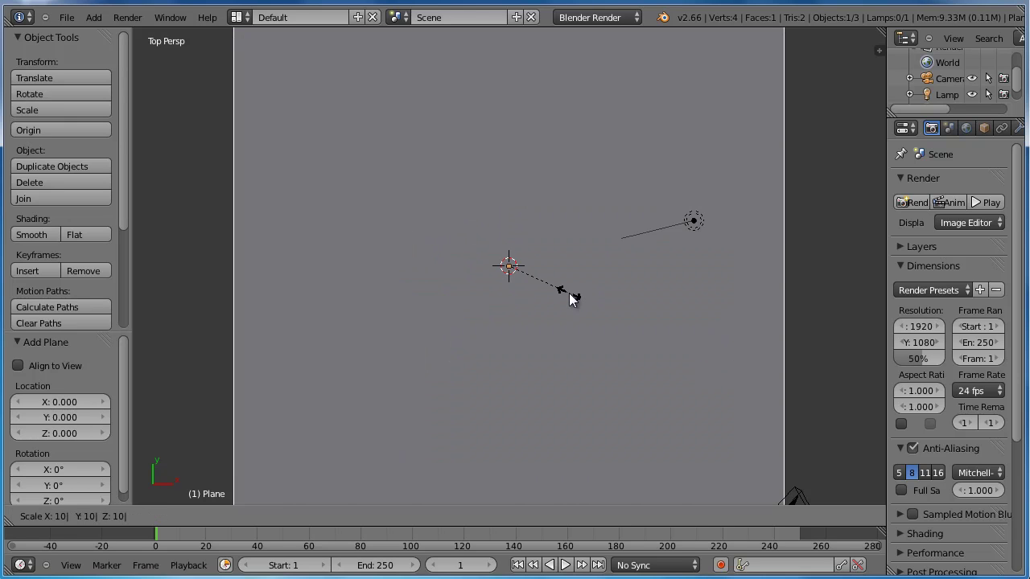
{"action": "key", "text": "Return"}
{"action": "scroll", "coordinate": [568, 293], "scroll_direction": "down", "scroll_amount": 4}
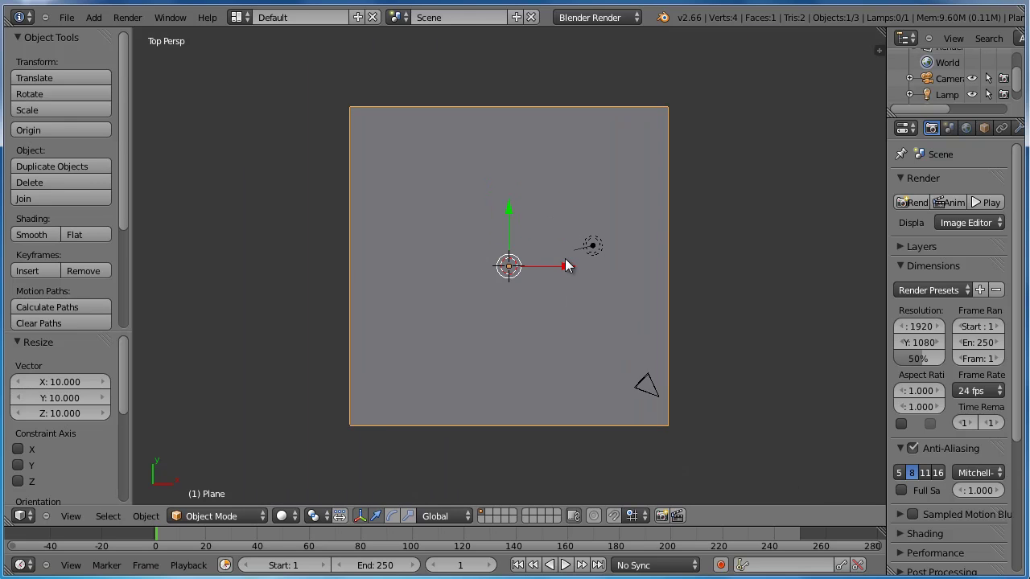
- Subdivide the whole plane five times in Edit Mode, with one cut each time
{"action": "key", "text": "Tab"}
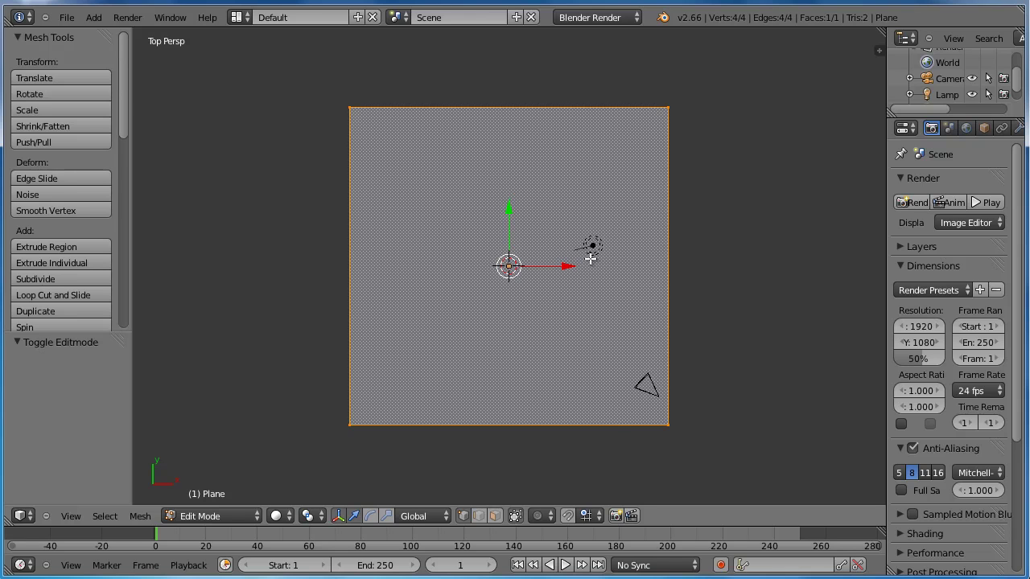
{"action": "key", "text": "w"}
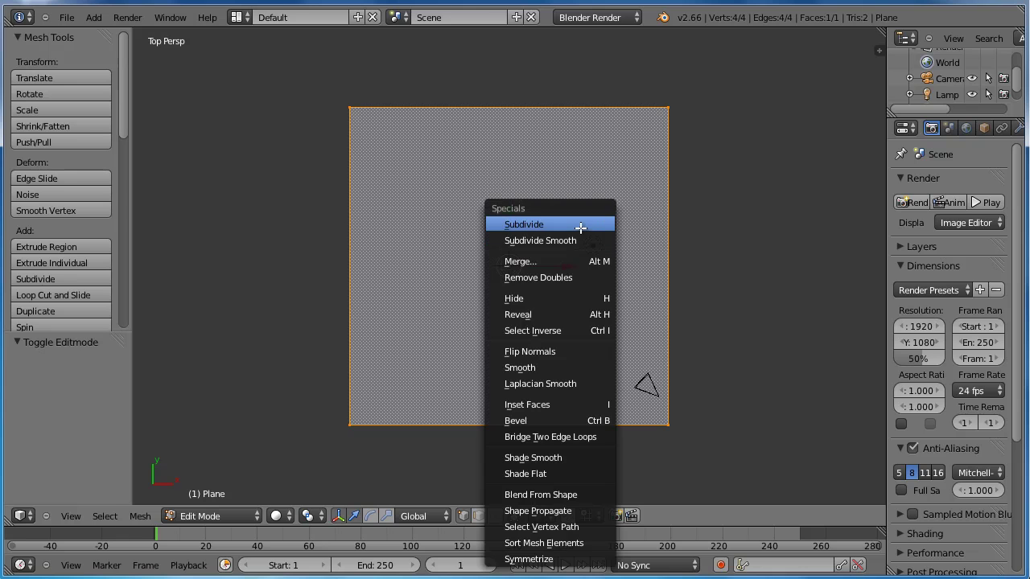
{"action": "left_click", "coordinate": [580, 227]}
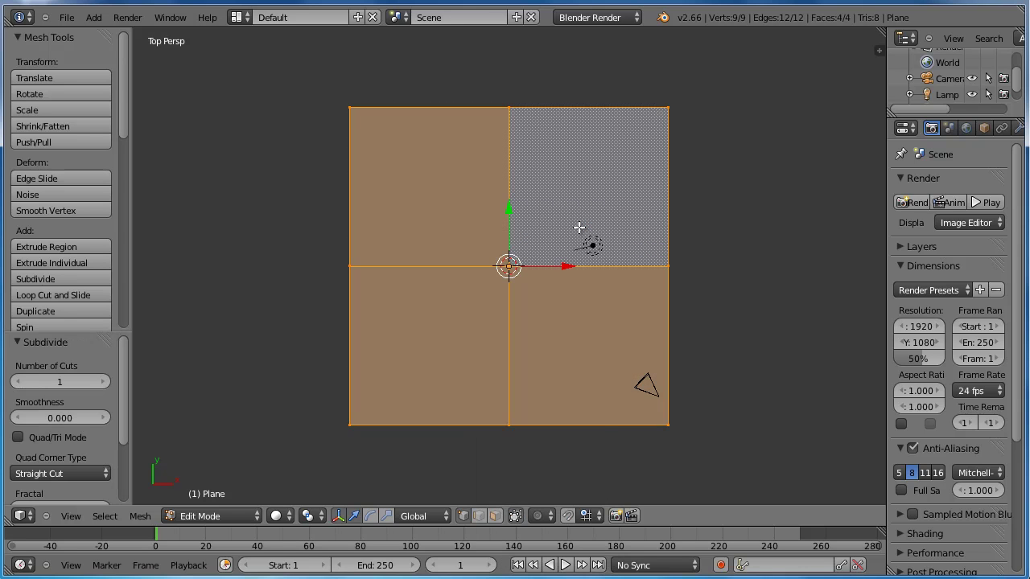
{"action": "key", "text": "w"}
{"action": "left_click", "coordinate": [578, 228]}
{"action": "key", "text": "w"}
{"action": "left_click", "coordinate": [578, 227]}
{"action": "key", "text": "w"}
{"action": "left_click", "coordinate": [578, 227]}
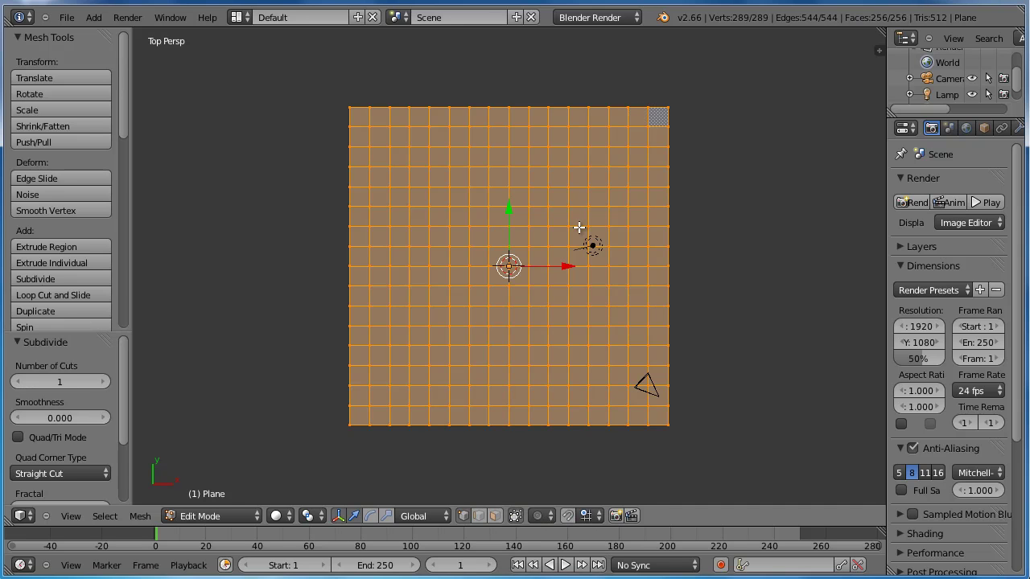
{"action": "key", "text": "w"}
{"action": "left_click", "coordinate": [578, 227]}
- Delete the two full-width rows of vertices just above the plane's centre, splitting the mesh into two separate parts
{"action": "key", "text": "a"}
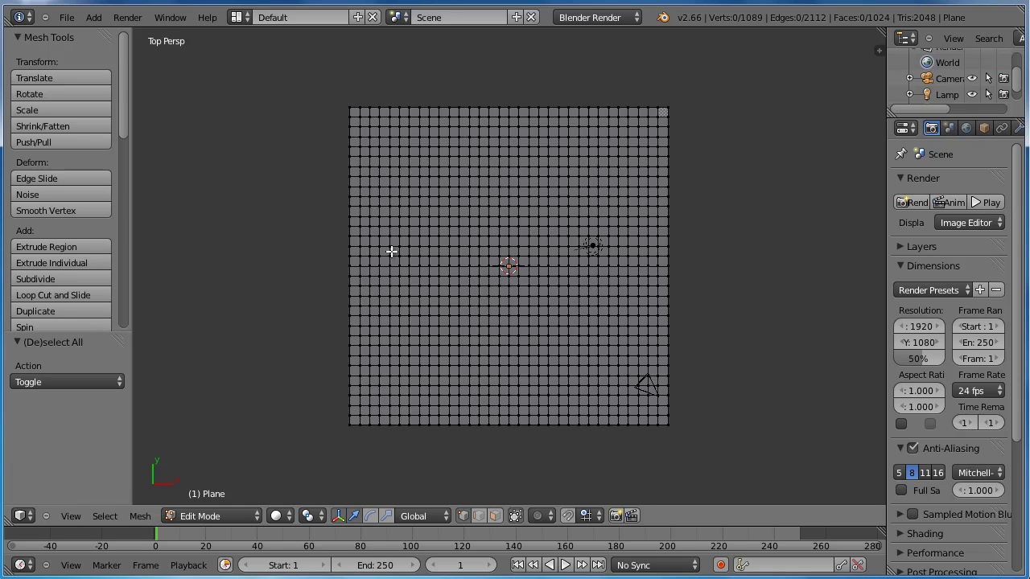
{"action": "key", "text": "b"}
{"action": "left_click_drag", "start_coordinate": [331, 241], "coordinate": [683, 264]}
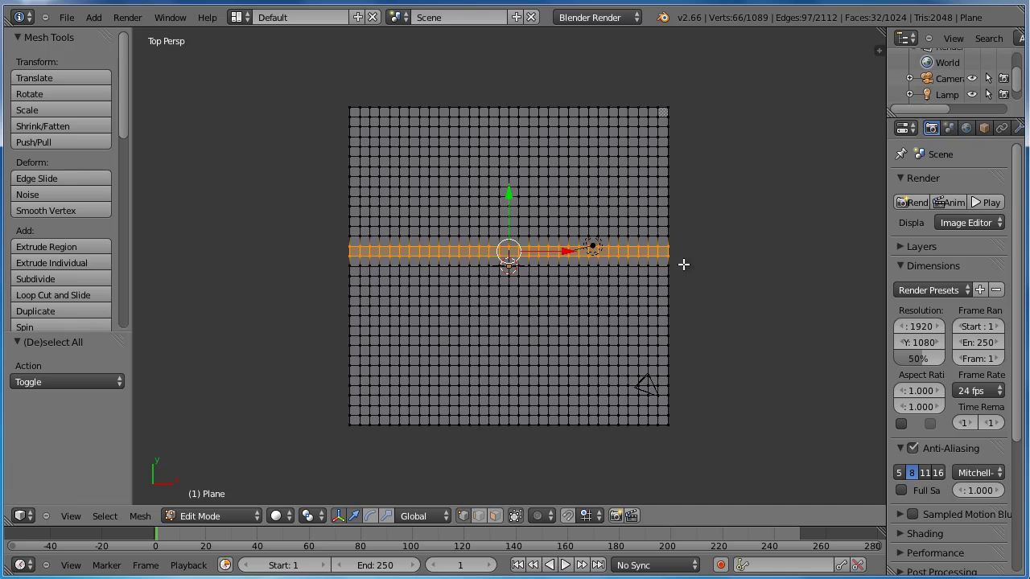
{"action": "key", "text": "x"}
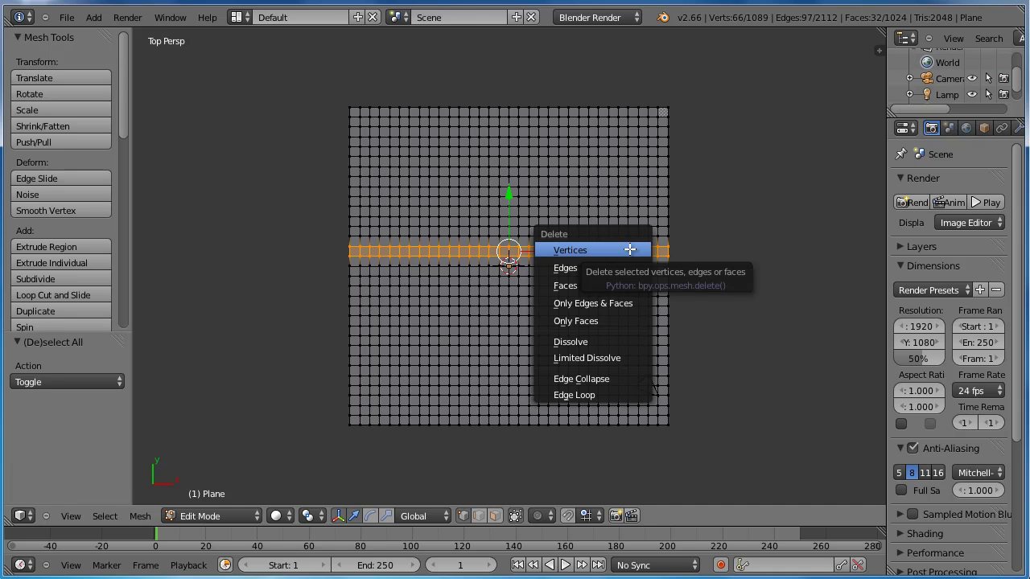
{"action": "left_click", "coordinate": [630, 250]}
{"action": "key", "text": "a"}
{"action": "key", "text": "a"}
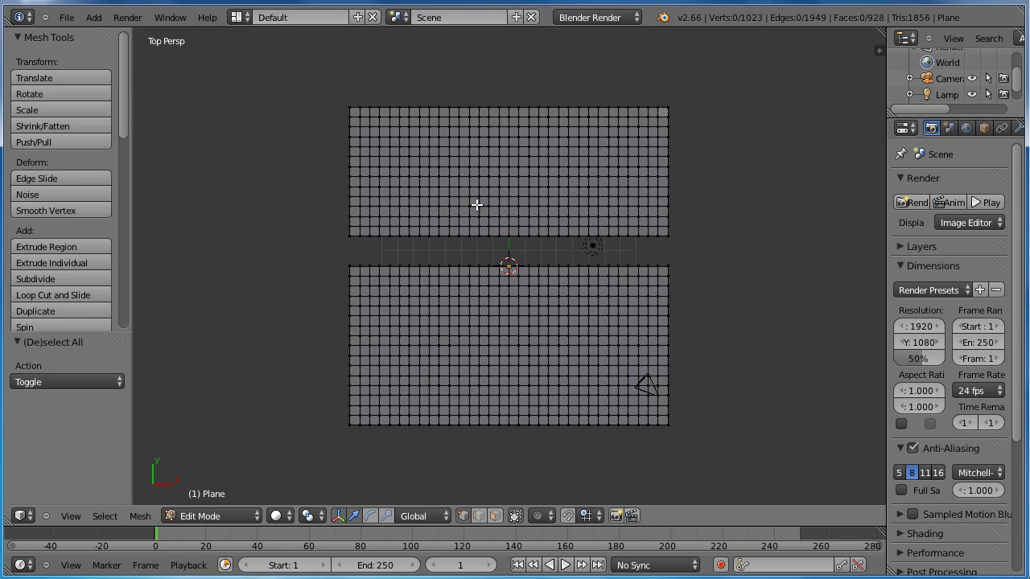
- Select a small rectangular block of vertices in the larger mesh part near the gap, and set Proportional Editing to Enable
{"action": "key", "text": "b"}
{"action": "left_click_drag", "start_coordinate": [439, 292], "coordinate": [488, 338]}
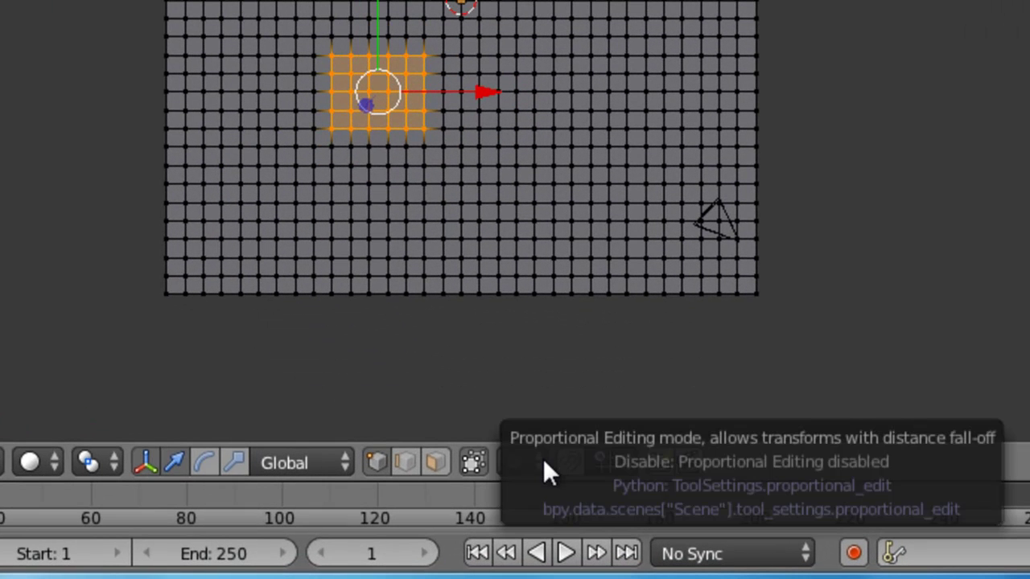
{"action": "left_click", "coordinate": [544, 465]}
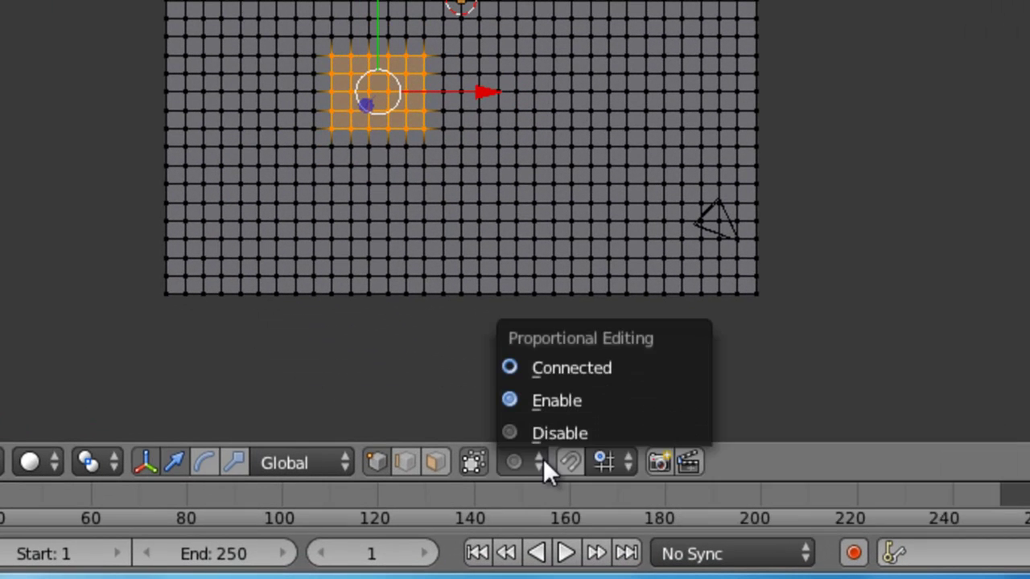
{"action": "left_click", "coordinate": [576, 395]}
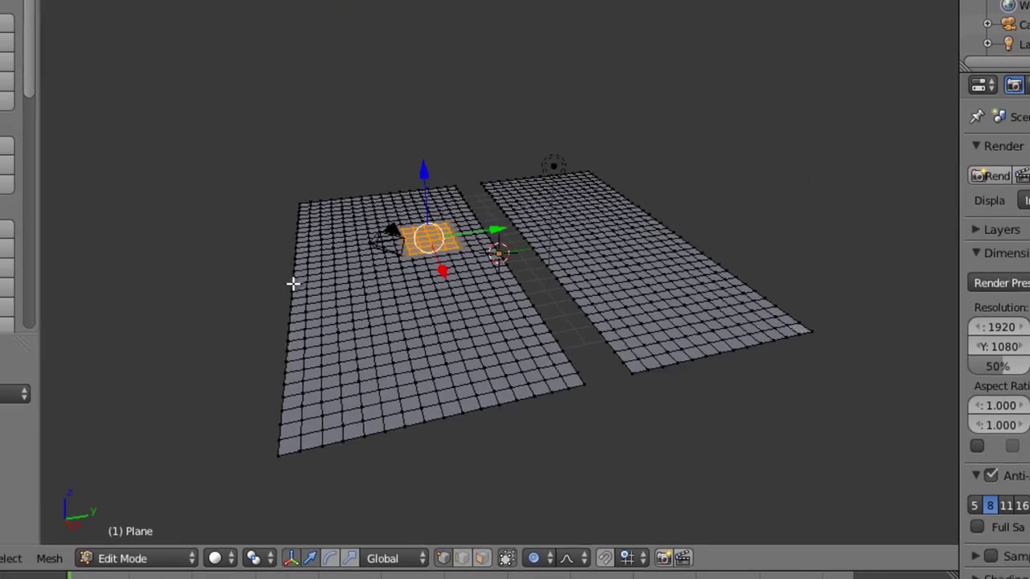
- Try raising and lowering the selected vertices along Z with Smooth falloff at various proportional sizes, and cancel the move
{"action": "middle_click_drag", "start_coordinate": [293, 284], "coordinate": [582, 314]}
{"action": "scroll", "coordinate": [448, 299], "scroll_direction": "up", "scroll_amount": 4}
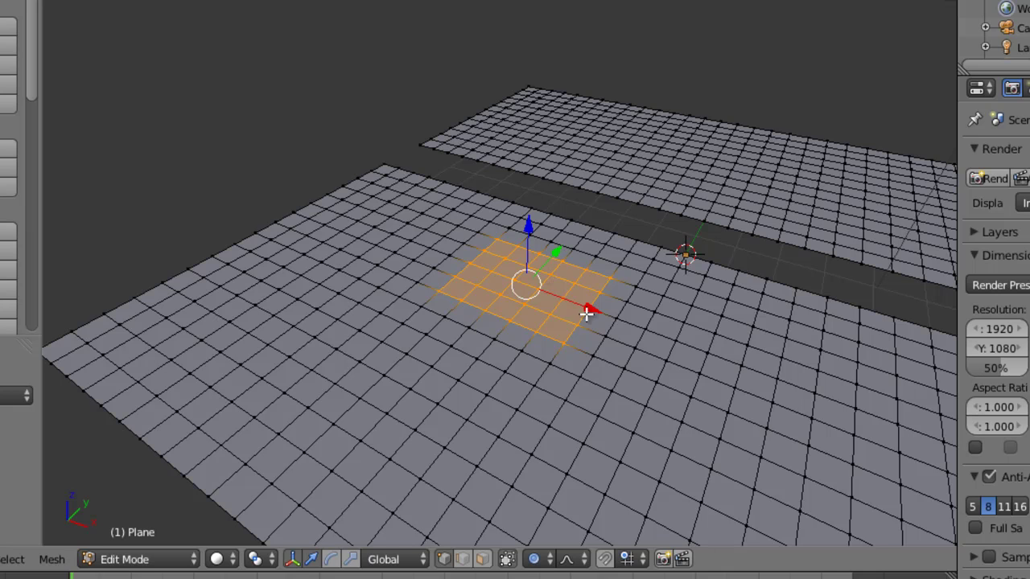
{"action": "middle_click_drag", "start_coordinate": [614, 302], "coordinate": [607, 270], "text": "shift"}
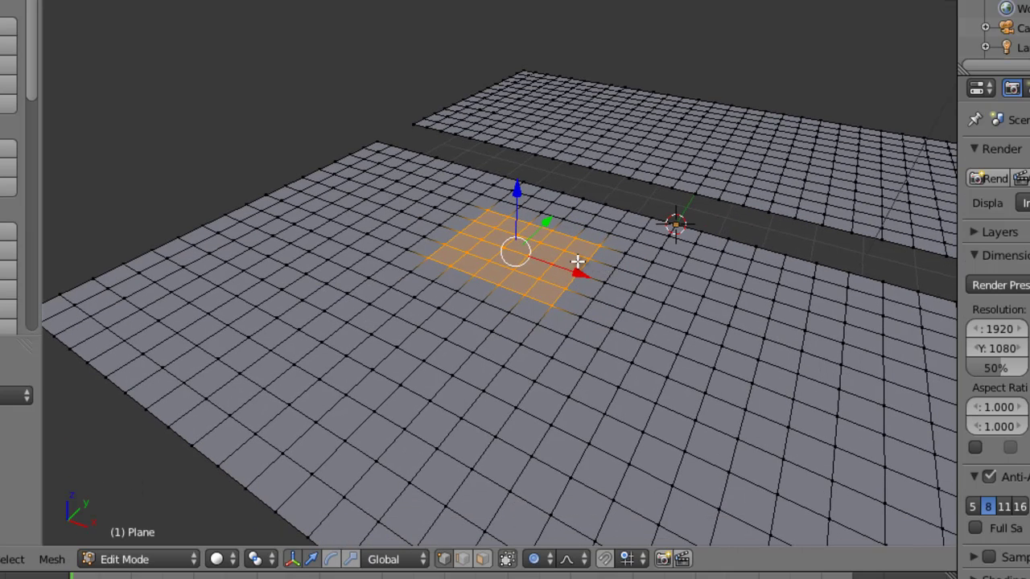
{"action": "key", "text": "g"}
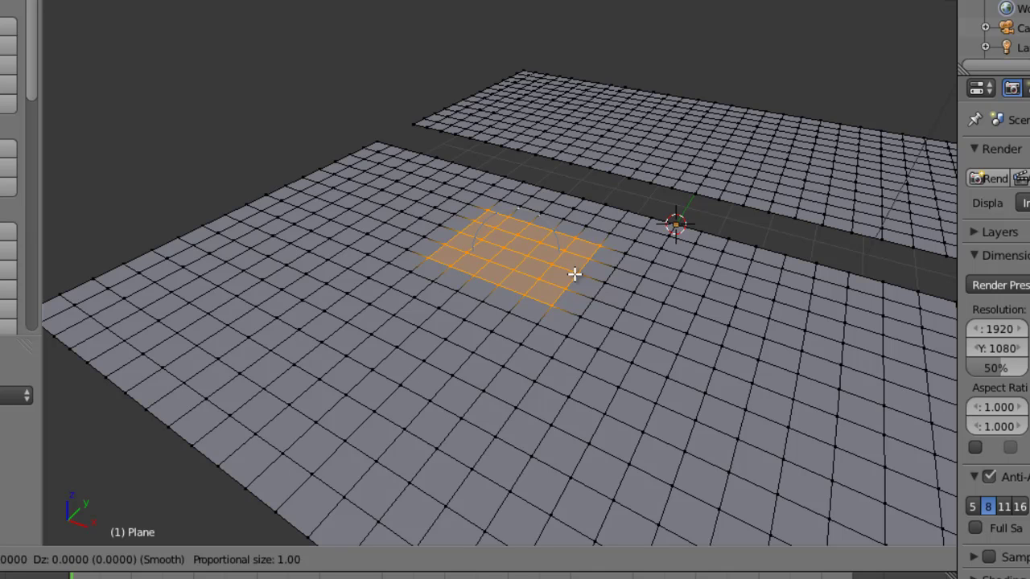
{"action": "scroll", "coordinate": [574, 274], "scroll_direction": "down", "scroll_amount": 10}
{"action": "scroll", "coordinate": [574, 274], "scroll_direction": "down", "scroll_amount": 1}
{"action": "scroll", "coordinate": [574, 274], "scroll_direction": "down", "scroll_amount": 4}
{"action": "scroll", "coordinate": [574, 274], "scroll_direction": "up", "scroll_amount": 4}
{"action": "scroll", "coordinate": [574, 275], "scroll_direction": "down", "scroll_amount": 4}
{"action": "scroll", "coordinate": [573, 274], "scroll_direction": "down", "scroll_amount": 2}
{"action": "scroll", "coordinate": [574, 274], "scroll_direction": "up", "scroll_amount": 6}
{"action": "scroll", "coordinate": [573, 272], "scroll_direction": "down", "scroll_amount": 2}
{"action": "scroll", "coordinate": [573, 272], "scroll_direction": "up", "scroll_amount": 5}
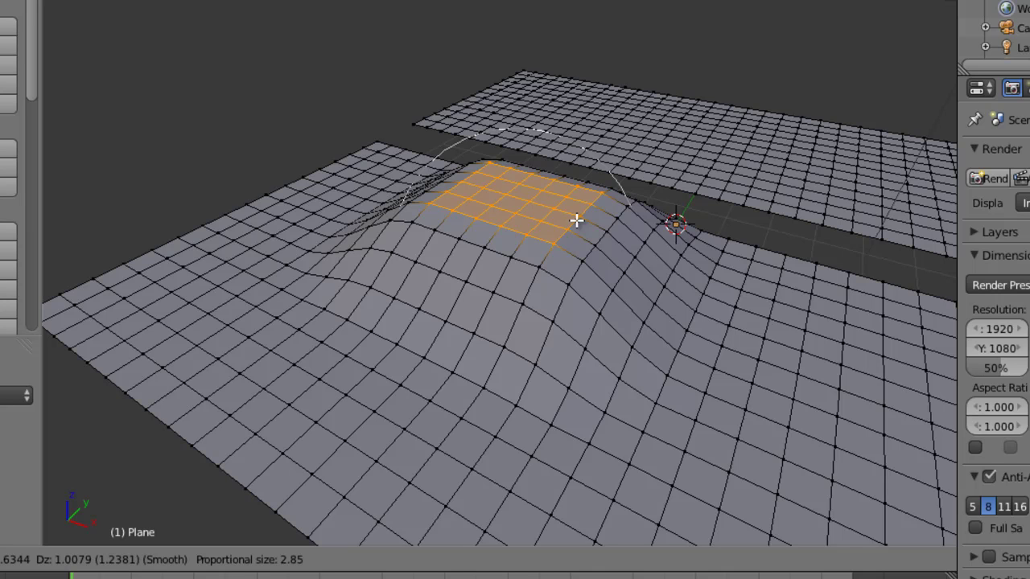
{"action": "scroll", "coordinate": [576, 220], "scroll_direction": "down", "scroll_amount": 7}
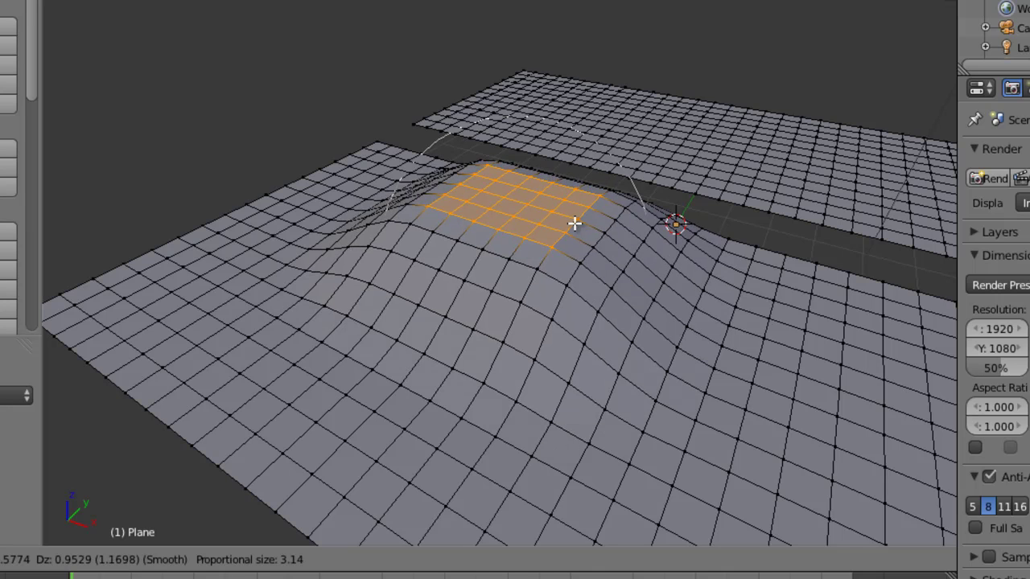
{"action": "scroll", "coordinate": [576, 225], "scroll_direction": "down", "scroll_amount": 4}
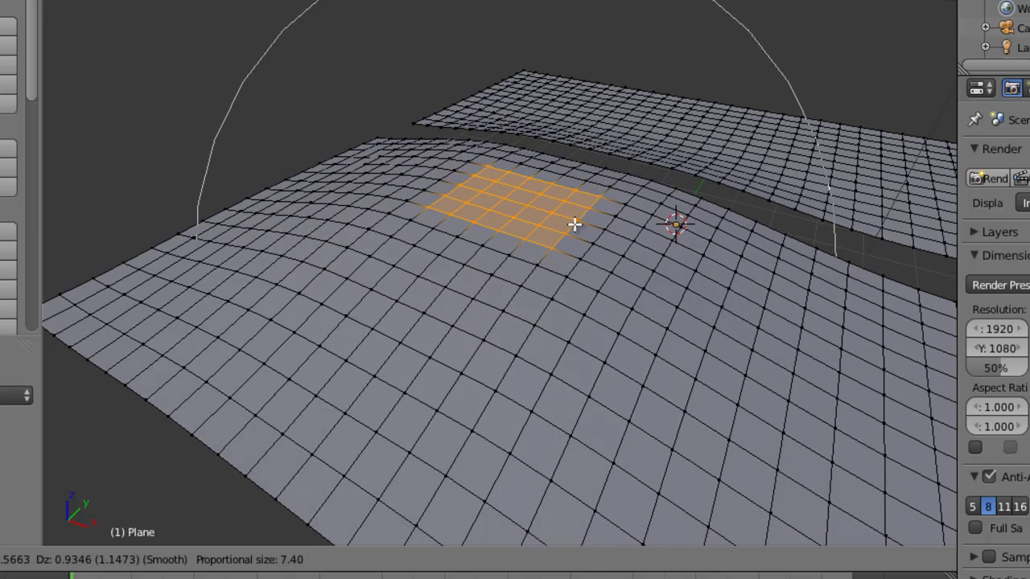
{"action": "scroll", "coordinate": [574, 225], "scroll_direction": "down", "scroll_amount": 2}
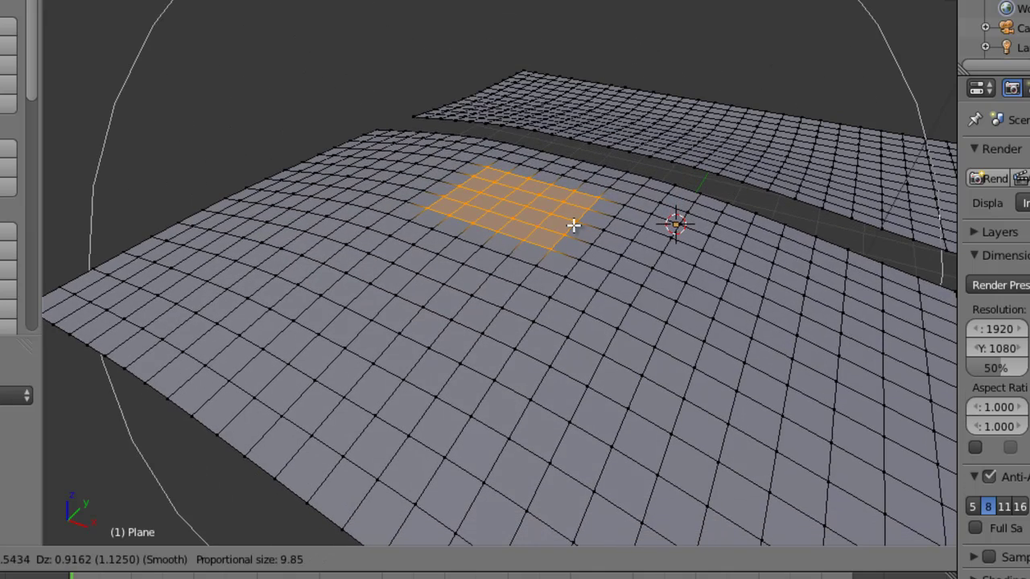
{"action": "scroll", "coordinate": [573, 226], "scroll_direction": "down", "scroll_amount": 1}
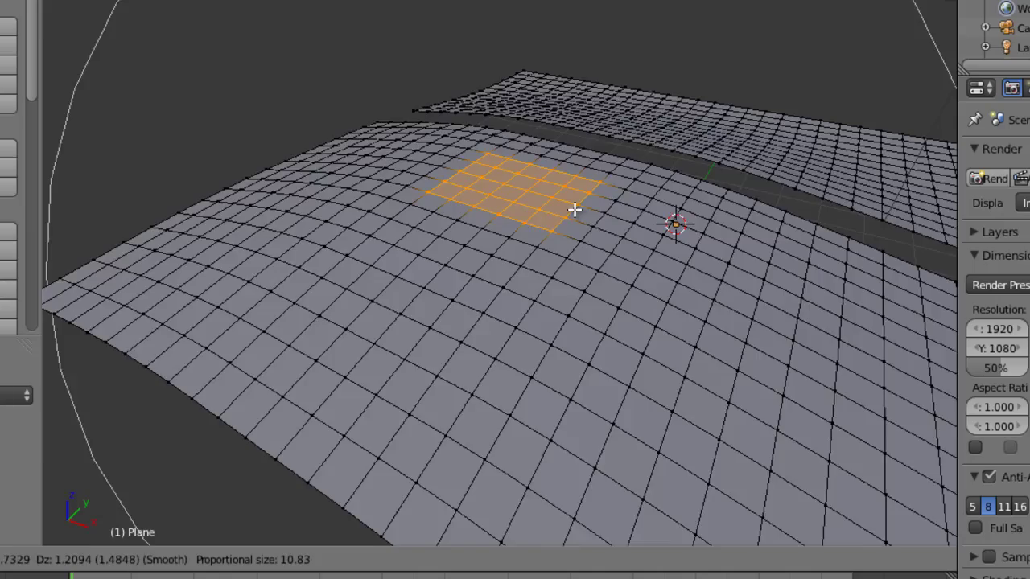
{"action": "scroll", "coordinate": [579, 185], "scroll_direction": "down", "scroll_amount": 1}
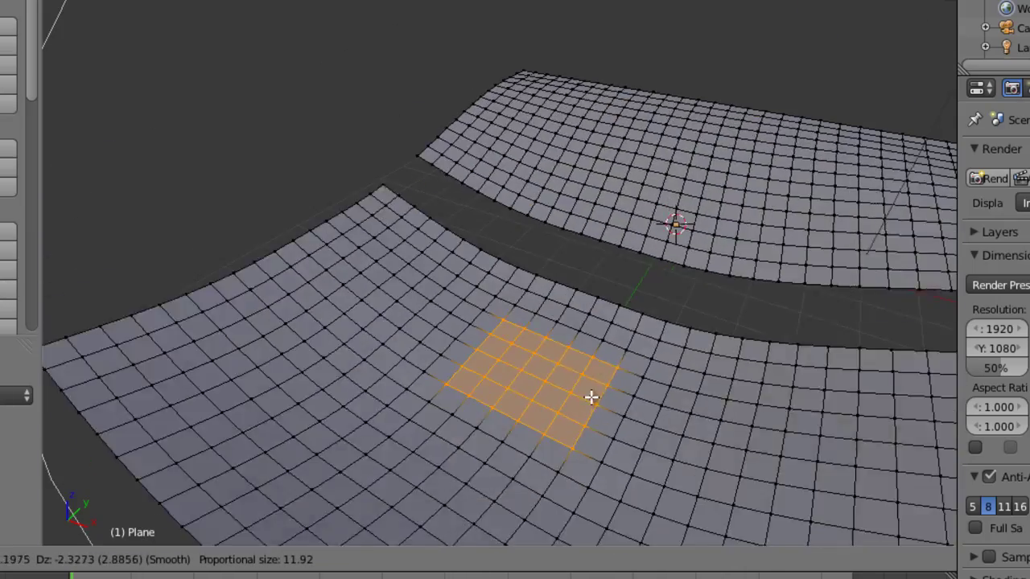
{"action": "scroll", "coordinate": [587, 410], "scroll_direction": "down", "scroll_amount": 1}
{"action": "scroll", "coordinate": [584, 419], "scroll_direction": "up", "scroll_amount": 9}
{"action": "scroll", "coordinate": [576, 462], "scroll_direction": "up", "scroll_amount": 3}
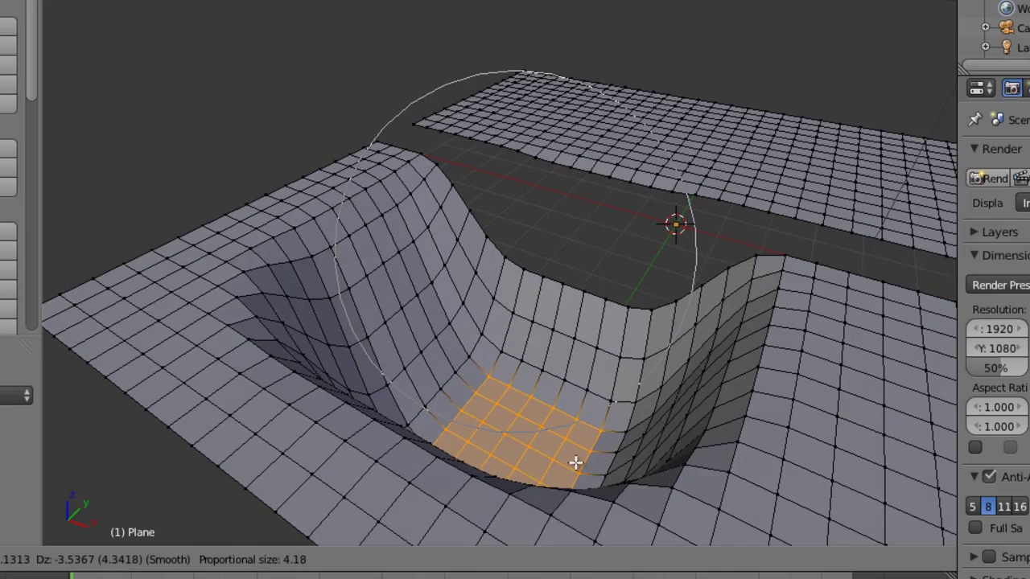
{"action": "scroll", "coordinate": [575, 461], "scroll_direction": "up", "scroll_amount": 1}
{"action": "scroll", "coordinate": [573, 457], "scroll_direction": "down", "scroll_amount": 1}
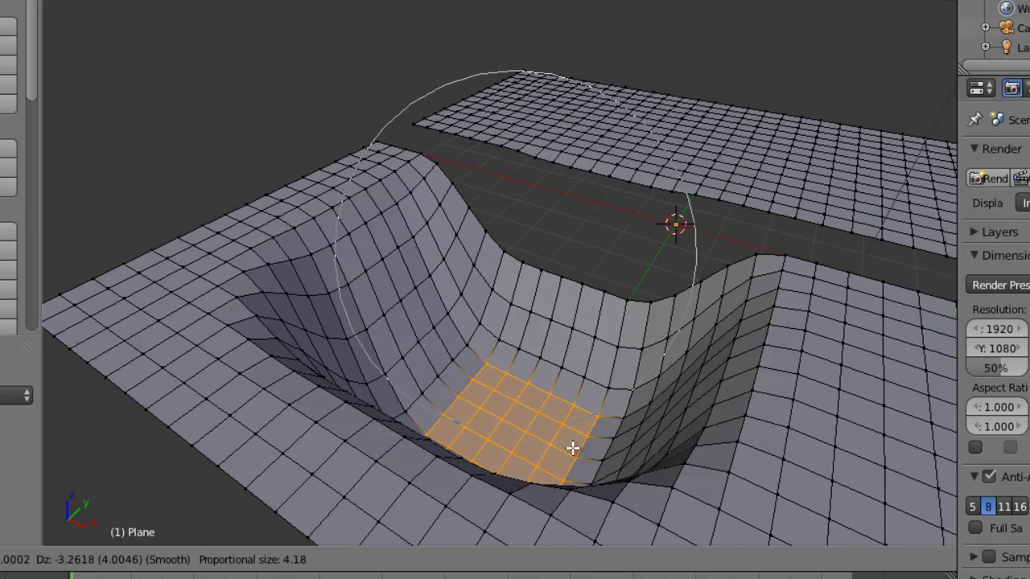
{"action": "scroll", "coordinate": [572, 443], "scroll_direction": "down", "scroll_amount": 3}
{"action": "scroll", "coordinate": [572, 441], "scroll_direction": "up", "scroll_amount": 3}
{"action": "scroll", "coordinate": [572, 437], "scroll_direction": "down", "scroll_amount": 4}
{"action": "scroll", "coordinate": [572, 432], "scroll_direction": "up", "scroll_amount": 9}
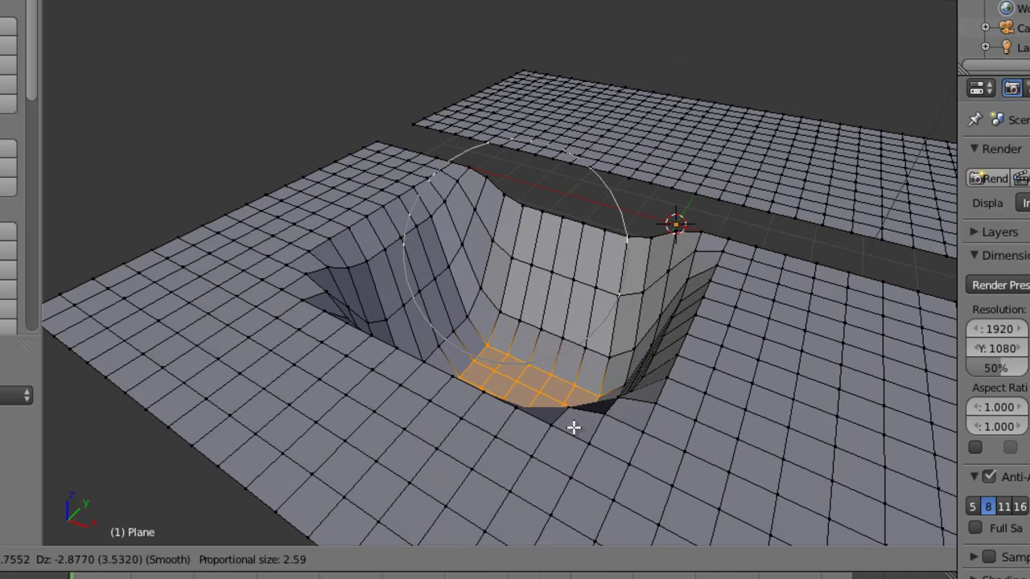
{"action": "key", "text": "Escape"}
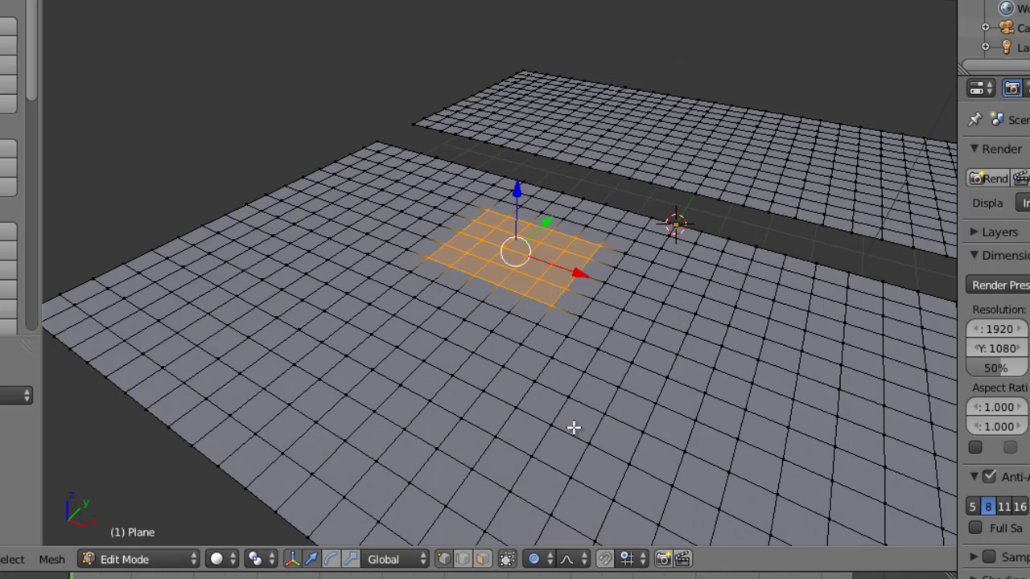
- Try the Sphere falloff by moving the selected vertices down along Z, and cancel the move
{"action": "left_click", "coordinate": [585, 568]}
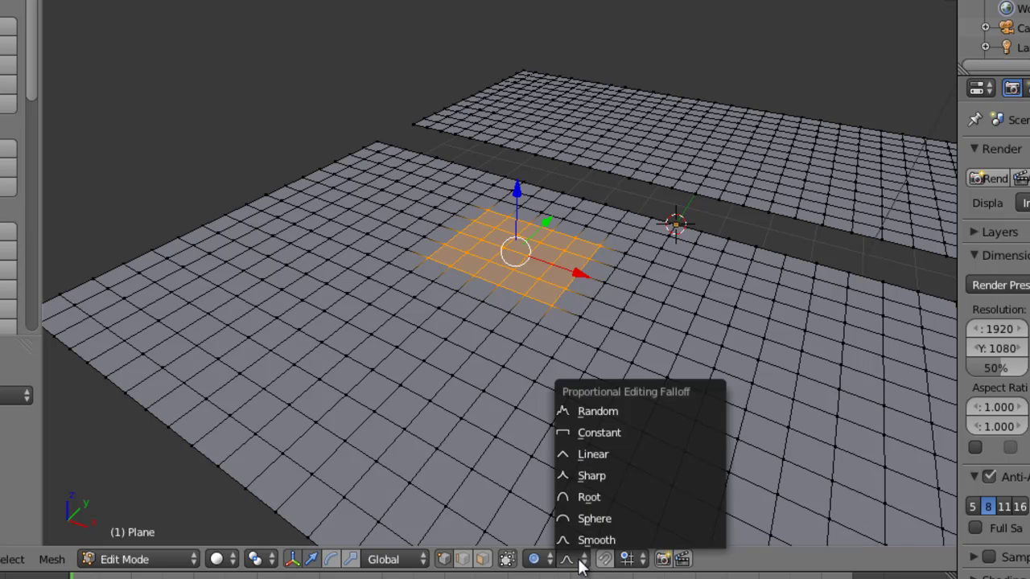
{"action": "left_click", "coordinate": [604, 520]}
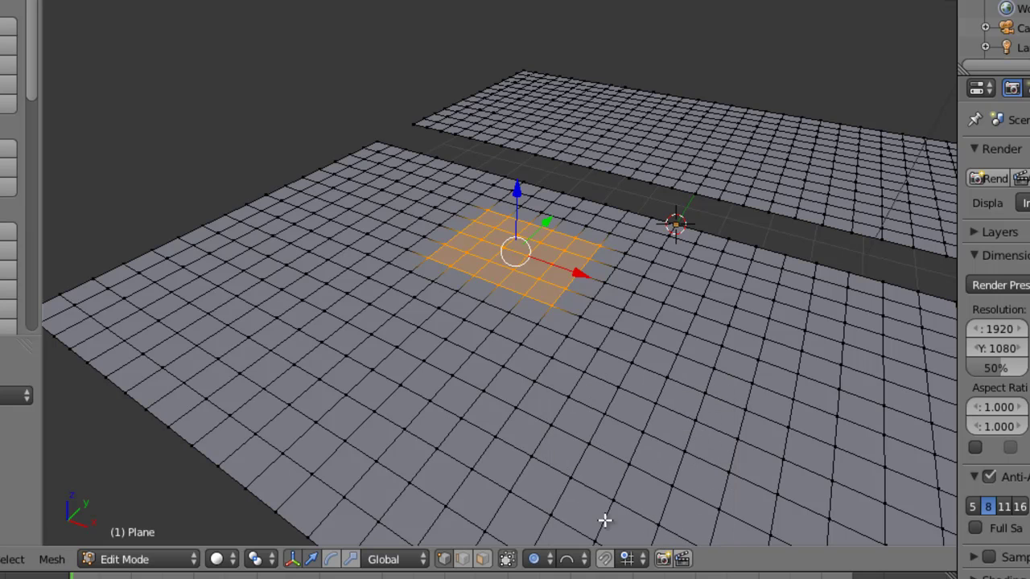
{"action": "key", "text": "g"}
{"action": "key", "text": "z"}
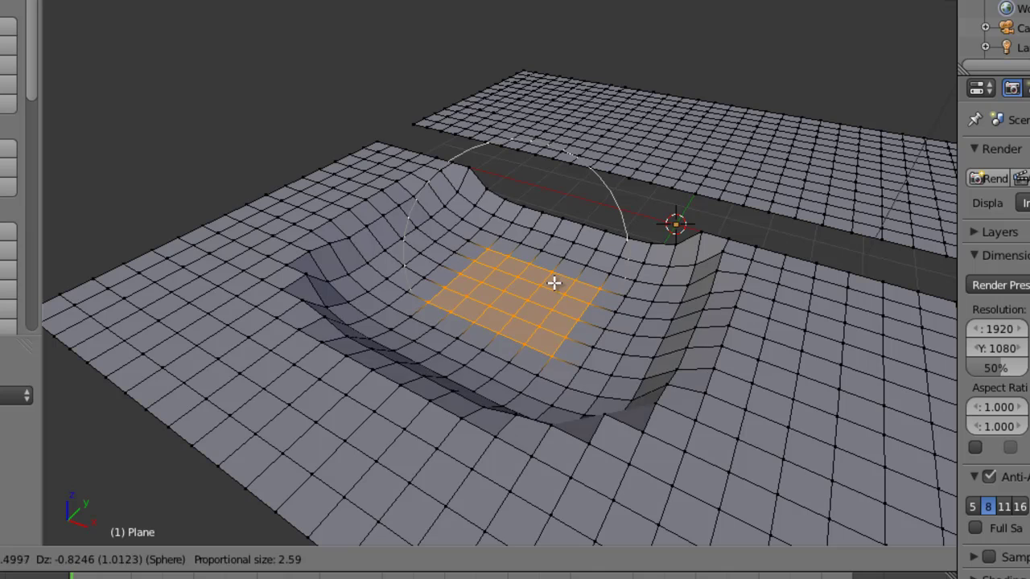
{"action": "key", "text": "Escape"}
- Try the Random falloff by moving the selected vertices down along Z, and cancel the move
{"action": "left_click", "coordinate": [566, 558]}
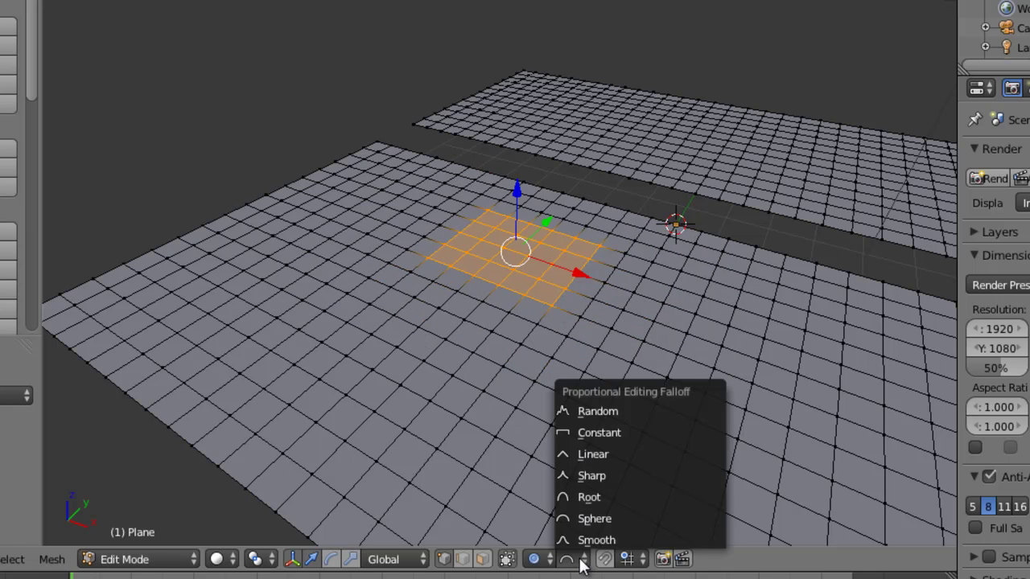
{"action": "left_click", "coordinate": [601, 411]}
{"action": "key", "text": "g"}
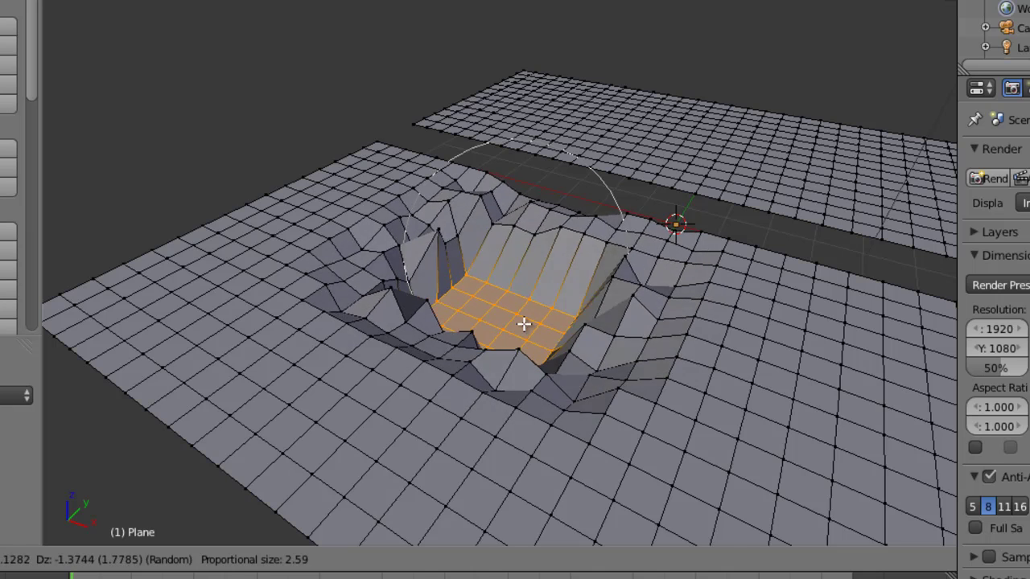
{"action": "key", "text": "Escape"}
- Try the Constant falloff by moving the selected vertices down along Z at several proportional sizes, and cancel the move
{"action": "left_click", "coordinate": [573, 559]}
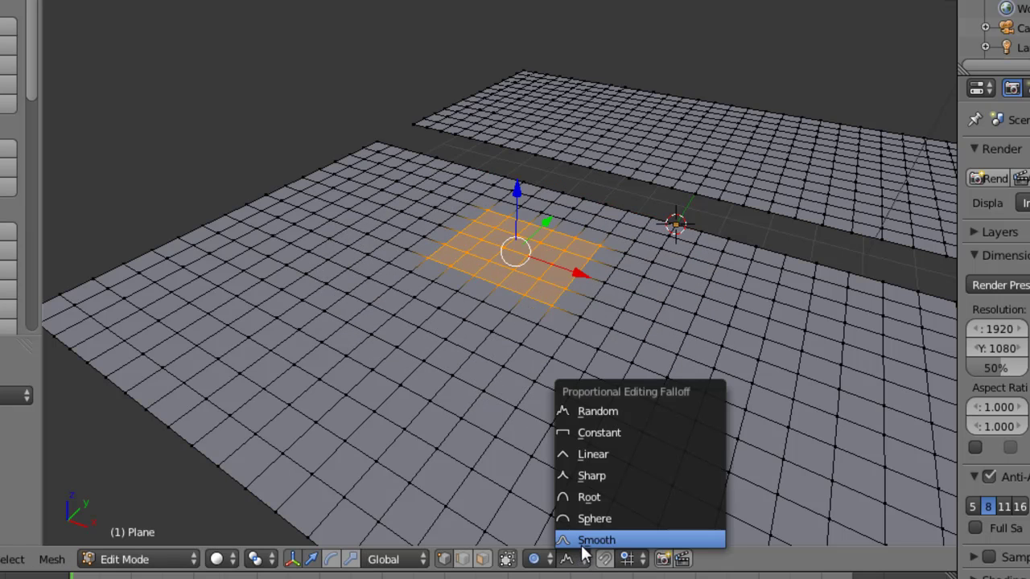
{"action": "left_click", "coordinate": [621, 439]}
{"action": "key", "text": "g"}
{"action": "key", "text": "z"}
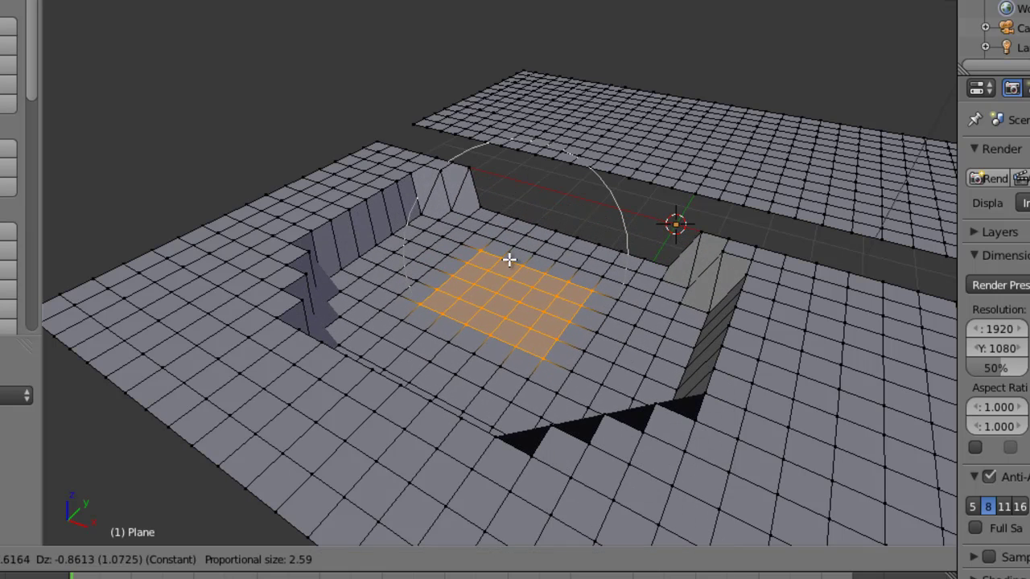
{"action": "scroll", "coordinate": [503, 264], "scroll_direction": "up", "scroll_amount": 5}
{"action": "scroll", "coordinate": [504, 264], "scroll_direction": "down", "scroll_amount": 7}
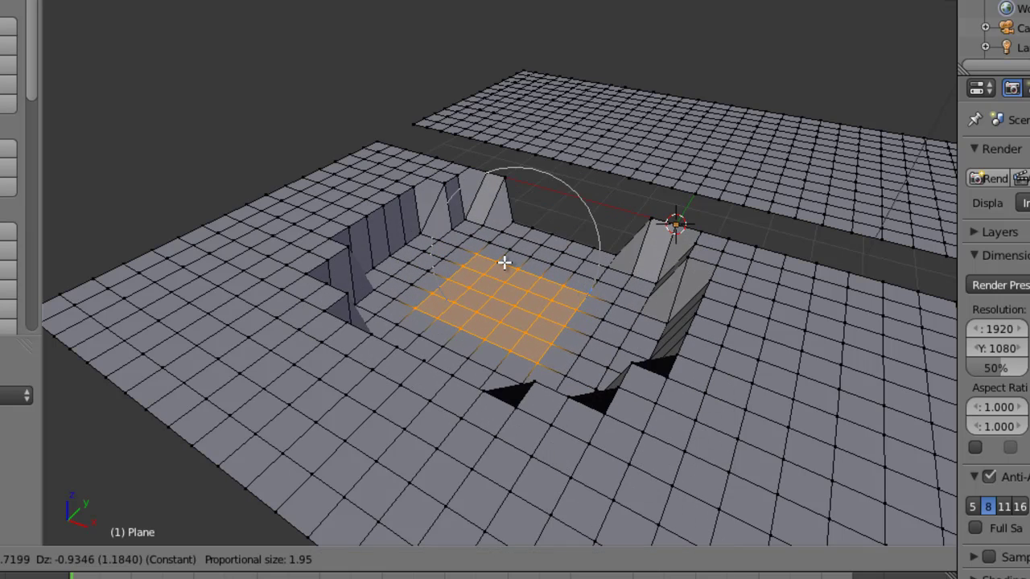
{"action": "scroll", "coordinate": [504, 264], "scroll_direction": "up", "scroll_amount": 3}
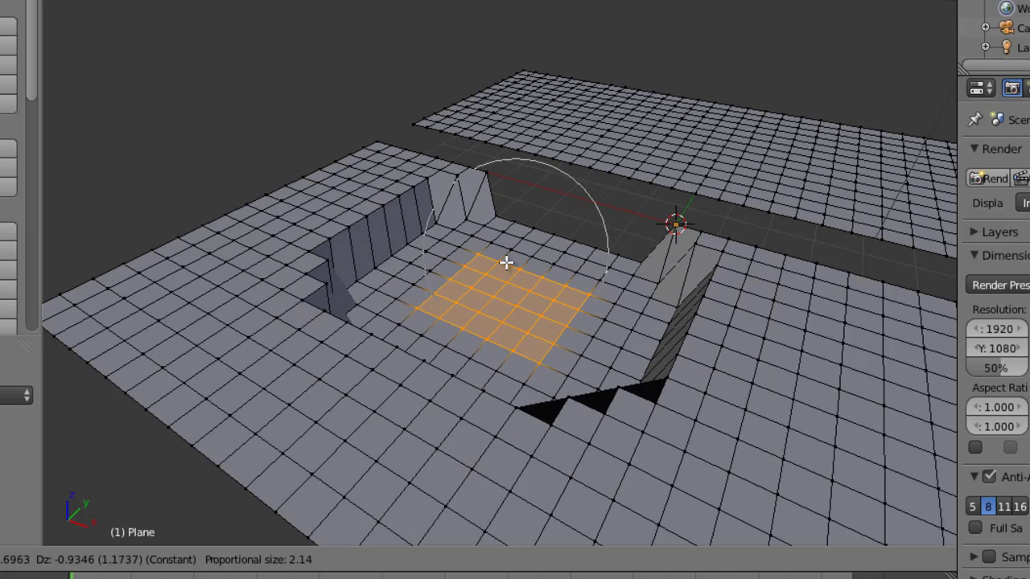
{"action": "key", "text": "Escape"}
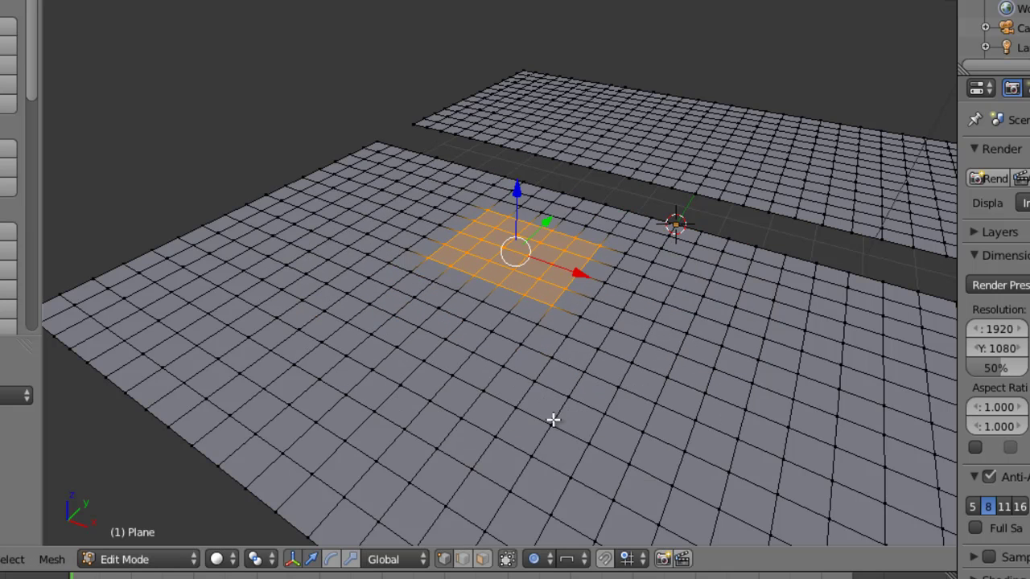
- Set the falloff to Sphere, try lowering the selected vertices along Z at various proportional sizes, and cancel the move
{"action": "left_click", "coordinate": [568, 558]}
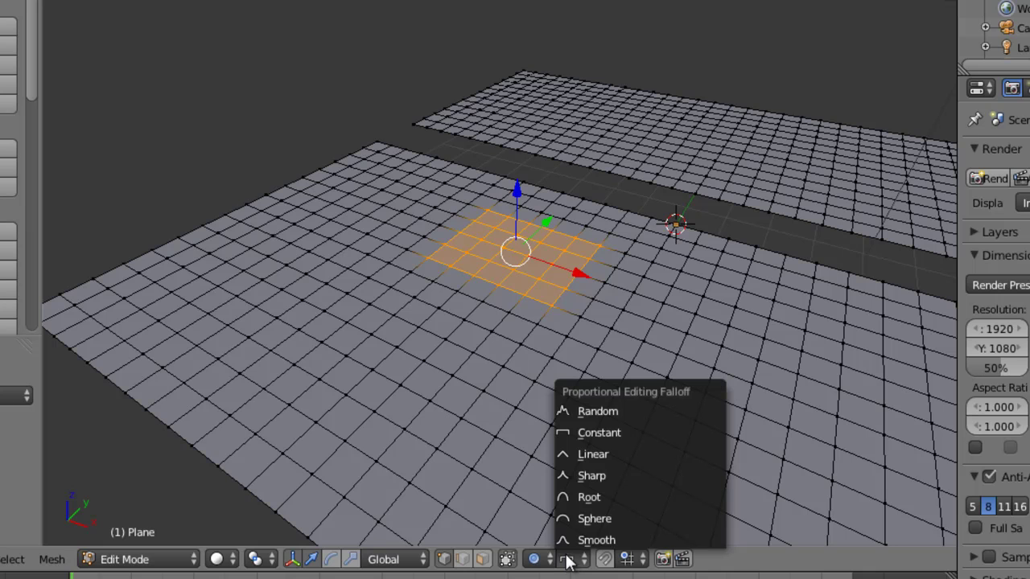
{"action": "left_click", "coordinate": [611, 525]}
{"action": "key", "text": "g"}
{"action": "key", "text": "z"}
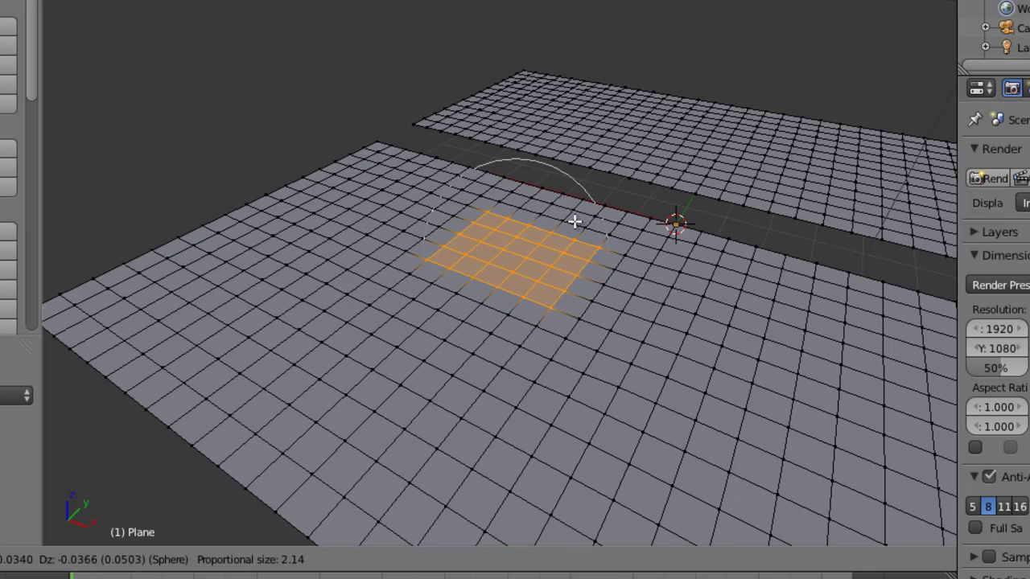
{"action": "scroll", "coordinate": [570, 226], "scroll_direction": "down", "scroll_amount": 2}
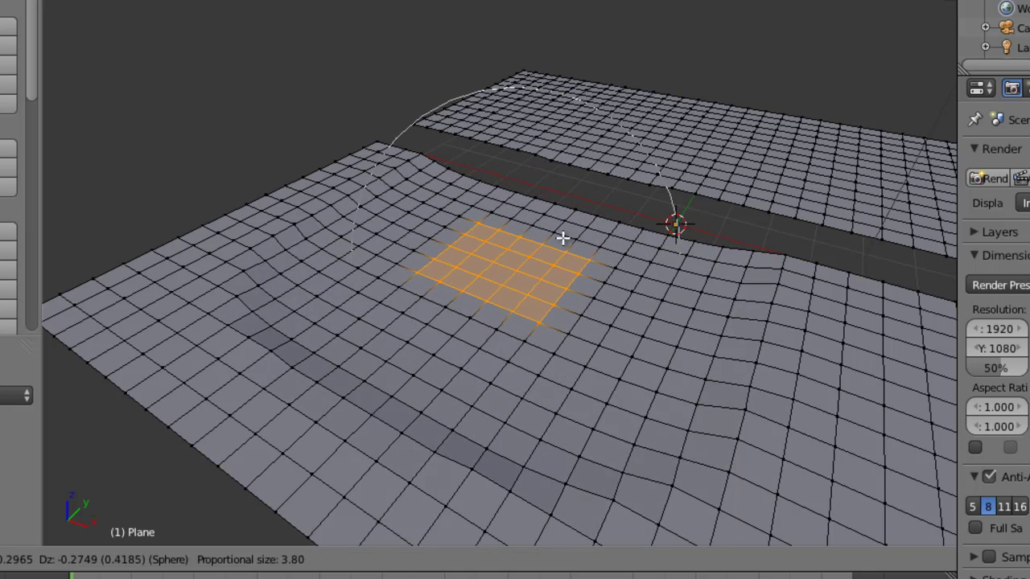
{"action": "scroll", "coordinate": [596, 326], "scroll_direction": "down", "scroll_amount": 4}
{"action": "scroll", "coordinate": [593, 325], "scroll_direction": "up", "scroll_amount": 3}
{"action": "scroll", "coordinate": [593, 323], "scroll_direction": "down", "scroll_amount": 3}
{"action": "scroll", "coordinate": [593, 326], "scroll_direction": "up", "scroll_amount": 12}
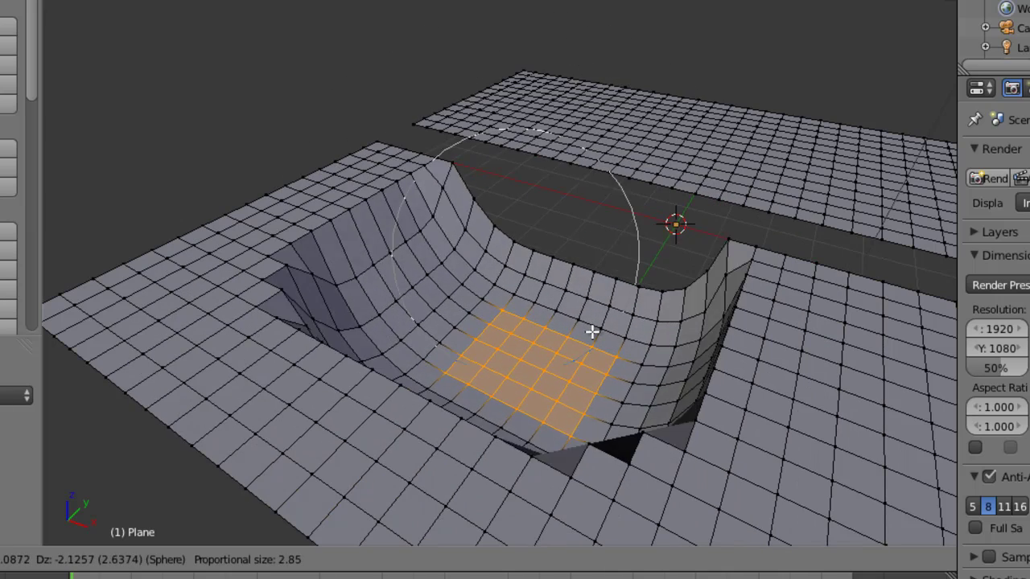
{"action": "right_click", "coordinate": [593, 331]}
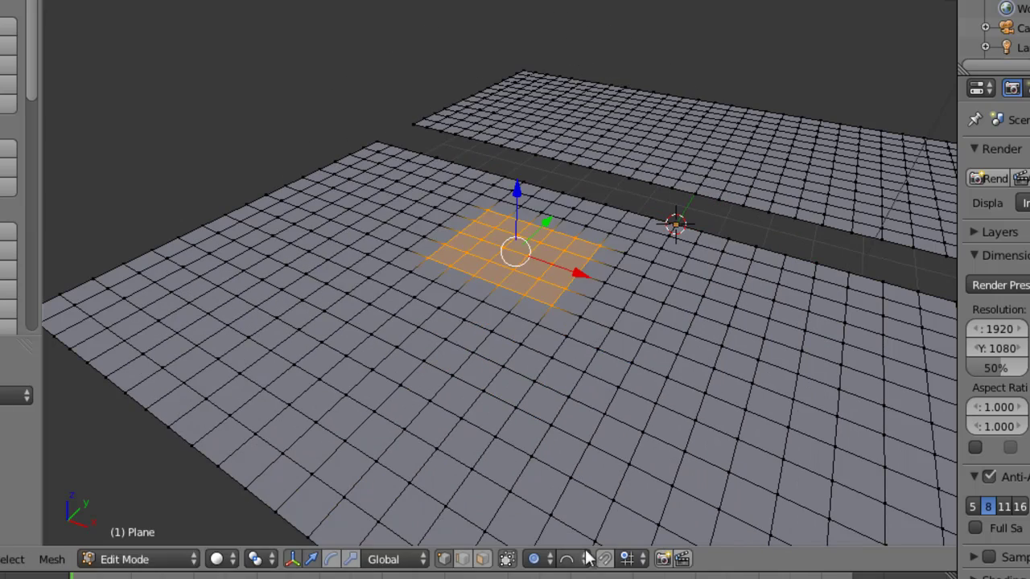
- Set Proportional Editing to Connected
{"action": "left_click", "coordinate": [539, 558]}
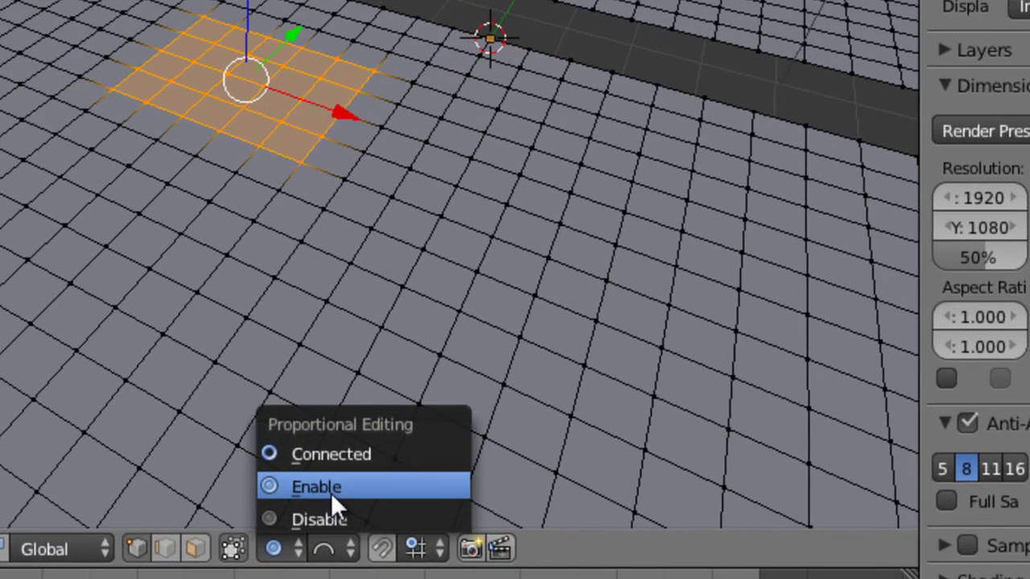
{"action": "left_click", "coordinate": [373, 452]}
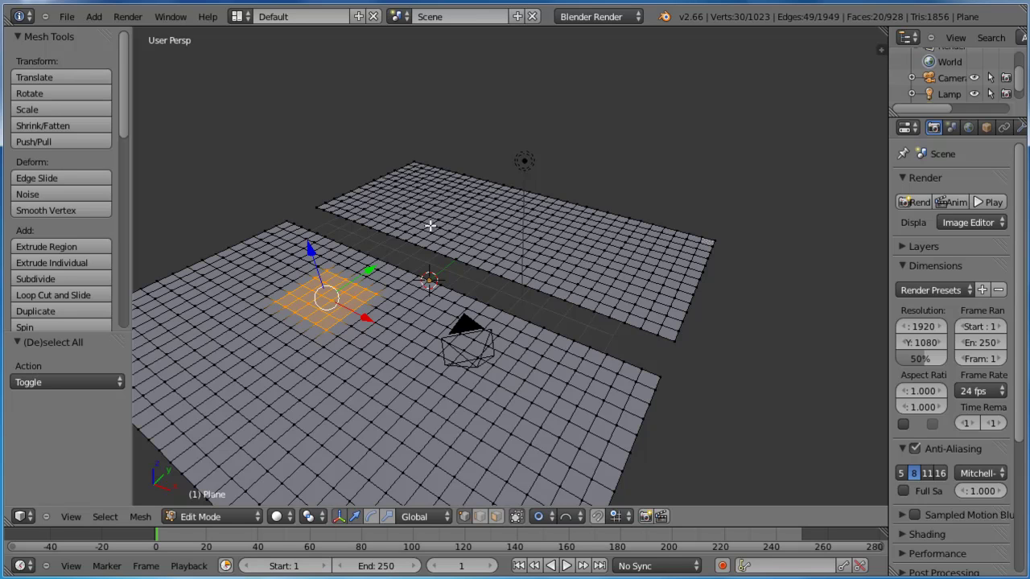
{"action": "left_click", "coordinate": [541, 518]}
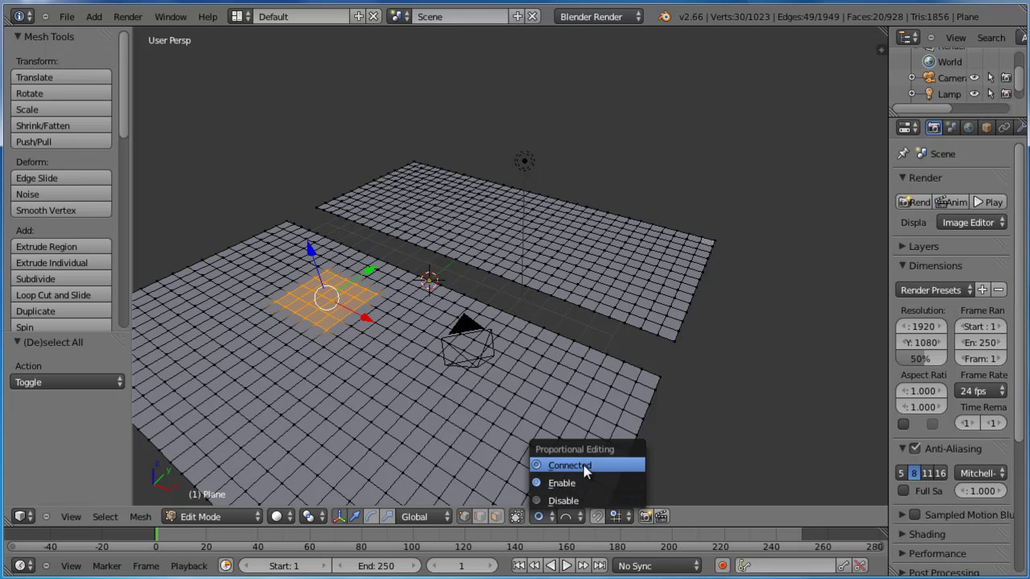
{"action": "left_click", "coordinate": [585, 471]}
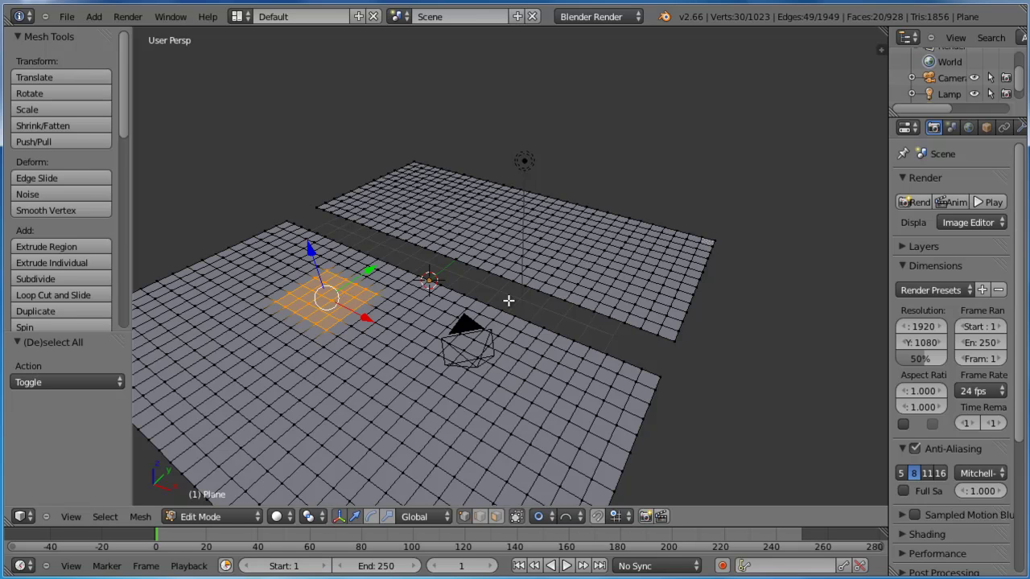
- Try moving the selected block freely up and down with a proportional size of about 6 to 8, and cancel the move
{"action": "key", "text": "g"}
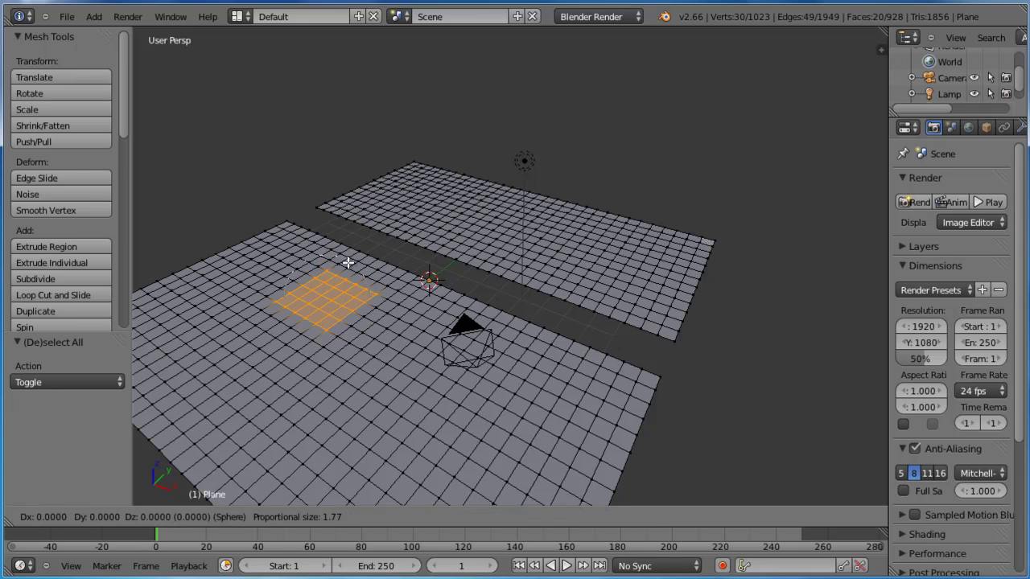
{"action": "scroll", "coordinate": [348, 262], "scroll_direction": "down", "scroll_amount": 13}
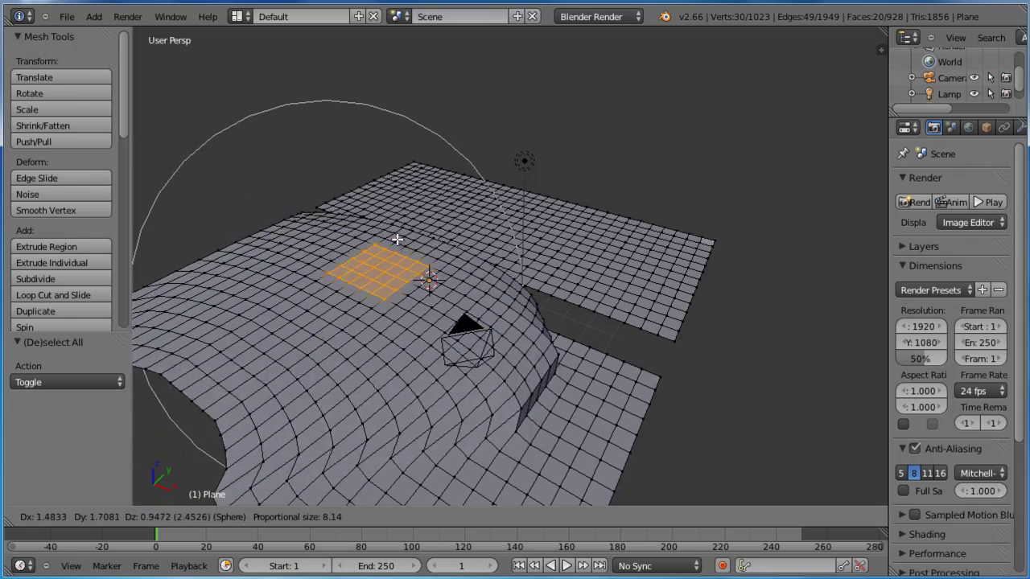
{"action": "scroll", "coordinate": [345, 307], "scroll_direction": "up", "scroll_amount": 3}
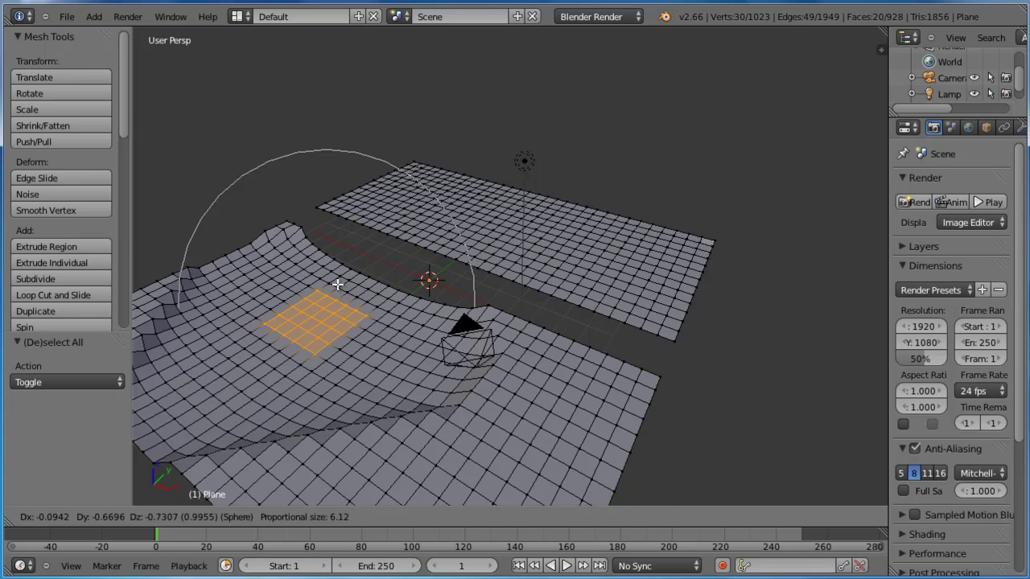
{"action": "right_click", "coordinate": [338, 284]}
- Bridge the gap near the camera-side end with a face between the second and third boundary vertices of both mesh parts
{"action": "key", "text": "a"}
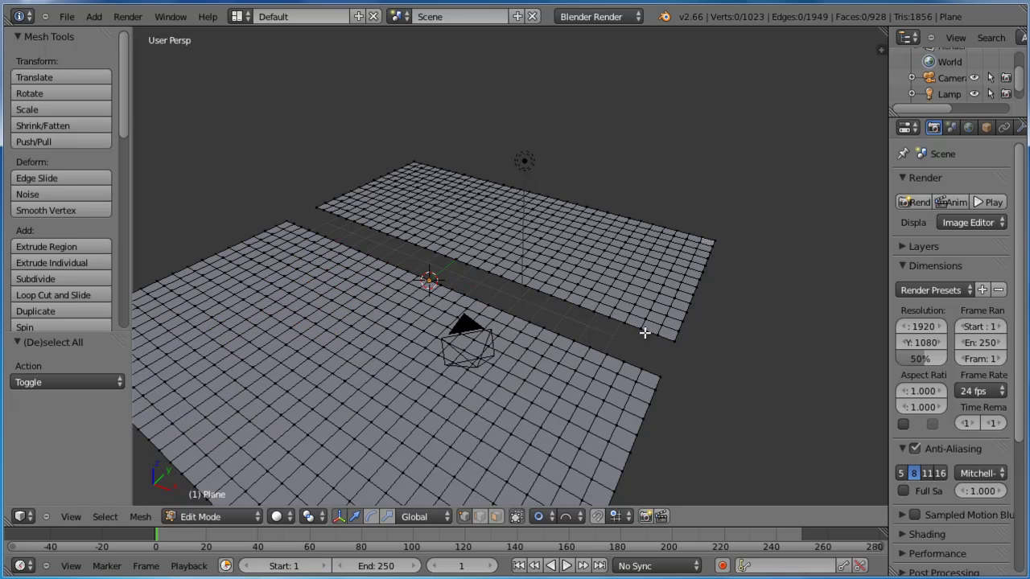
{"action": "right_click", "coordinate": [638, 328]}
{"action": "right_click", "coordinate": [625, 362], "text": "shift"}
{"action": "right_click", "coordinate": [645, 367], "text": "shift"}
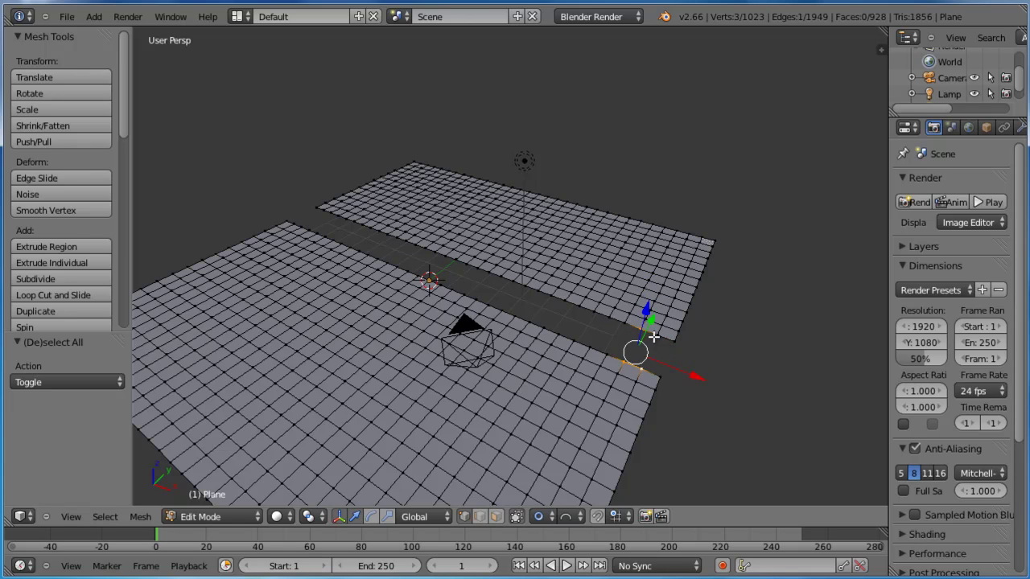
{"action": "right_click", "coordinate": [658, 338], "text": "shift"}
{"action": "key", "text": "f"}
- Fill a second face between the outermost corner vertices of the gap, beside the first bridging face, and deselect everything
{"action": "right_click", "coordinate": [647, 363]}
{"action": "right_click", "coordinate": [667, 376], "text": "shift"}
{"action": "right_click", "coordinate": [681, 345], "text": "shift"}
{"action": "right_click", "coordinate": [661, 339], "text": "shift"}
{"action": "key", "text": "f"}
{"action": "key", "text": "a"}
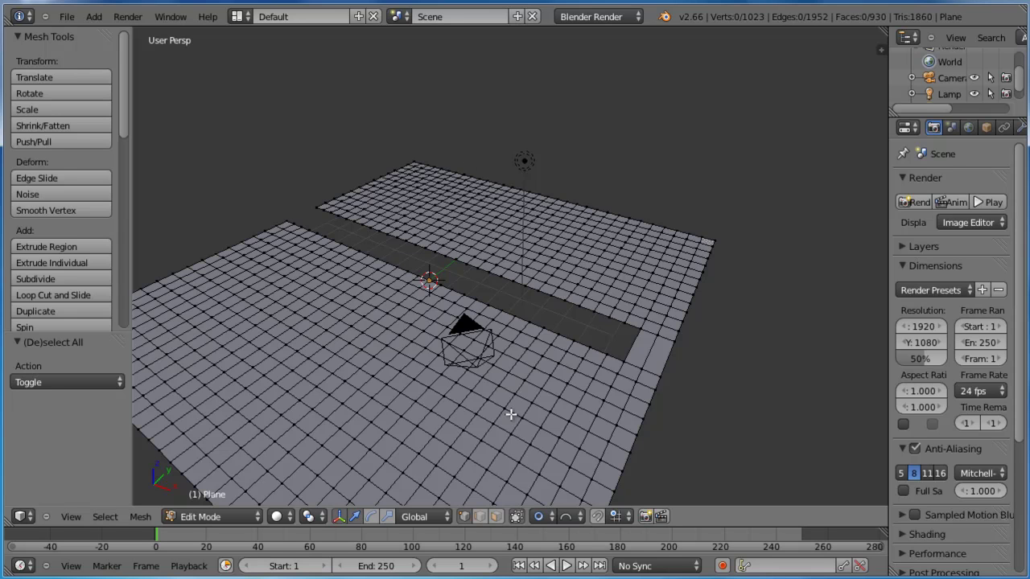
- Box-select a block of vertices in the larger part near the gap's far end, away from the bridging faces
{"action": "left_click", "coordinate": [277, 262]}
{"action": "key", "text": "b"}
{"action": "left_click_drag", "start_coordinate": [275, 256], "coordinate": [360, 315]}
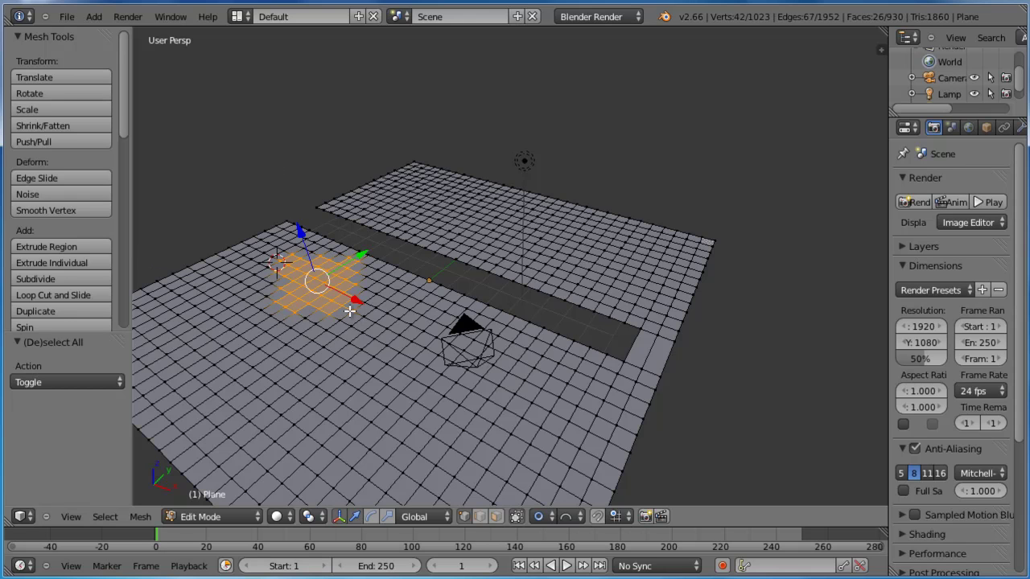
- Start moving the selected block downward and enlarge the proportional size to about 25.55 so the influence crosses the bridging faces
{"action": "key", "text": "g"}
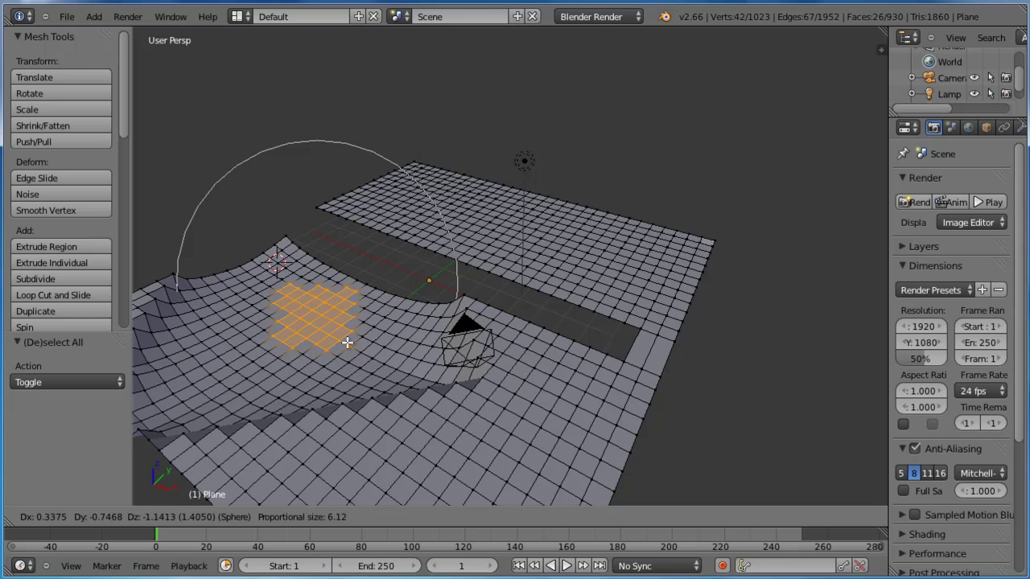
{"action": "scroll", "coordinate": [347, 342], "scroll_direction": "down", "scroll_amount": 5}
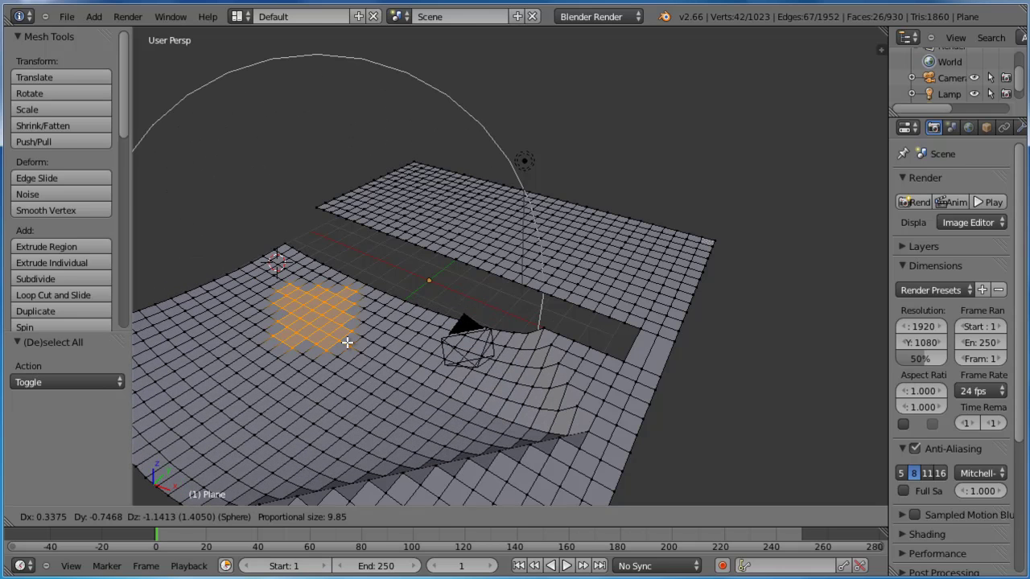
{"action": "scroll", "coordinate": [347, 342], "scroll_direction": "down", "scroll_amount": 4}
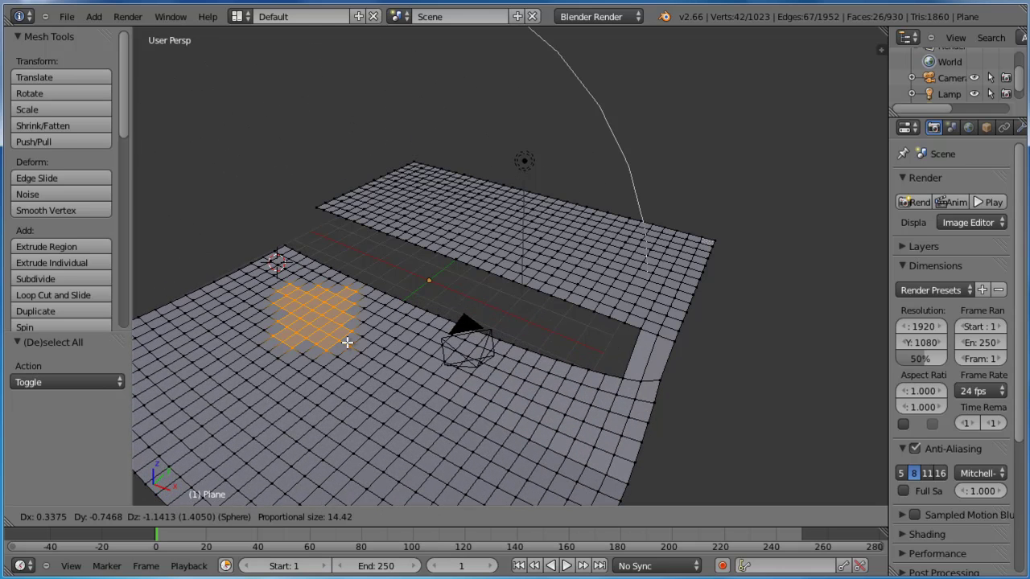
{"action": "scroll", "coordinate": [346, 342], "scroll_direction": "down", "scroll_amount": 1}
{"action": "scroll", "coordinate": [347, 342], "scroll_direction": "down", "scroll_amount": 2}
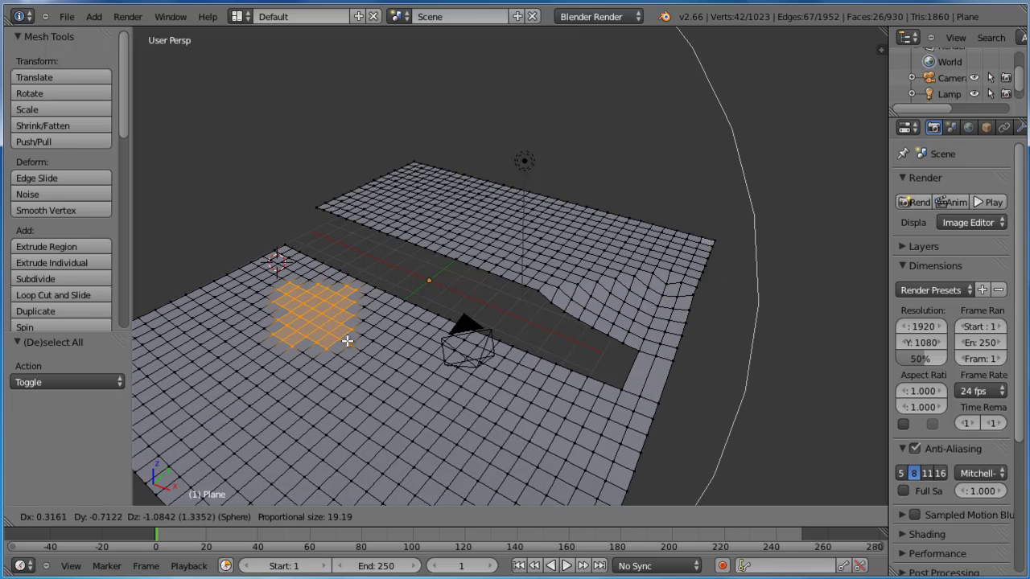
{"action": "scroll", "coordinate": [347, 342], "scroll_direction": "down", "scroll_amount": 3}
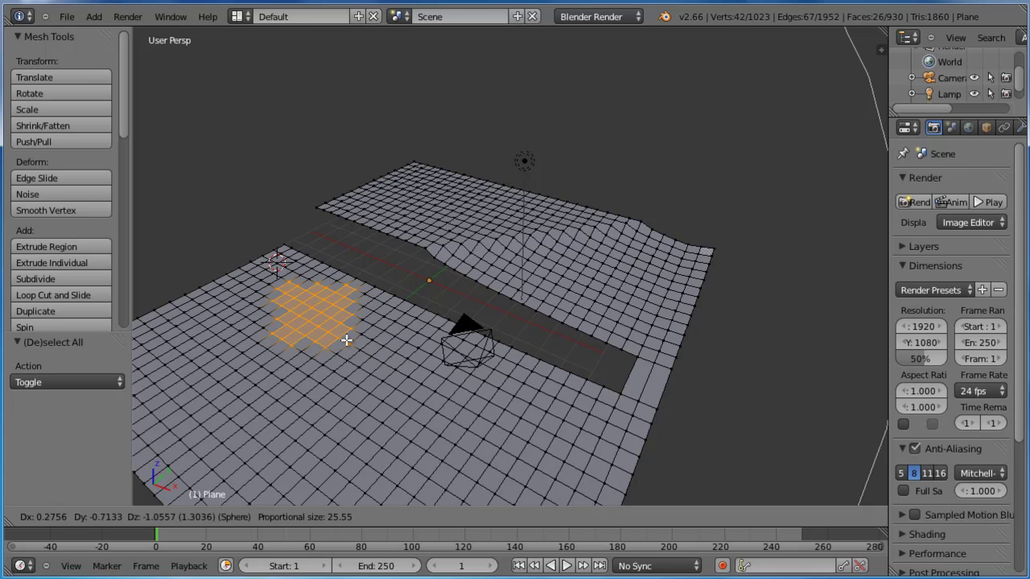
- Reduce the proportional size to about 4.18 and place the selected block raised as a rounded hill
{"action": "scroll", "coordinate": [347, 342], "scroll_direction": "up", "scroll_amount": 3}
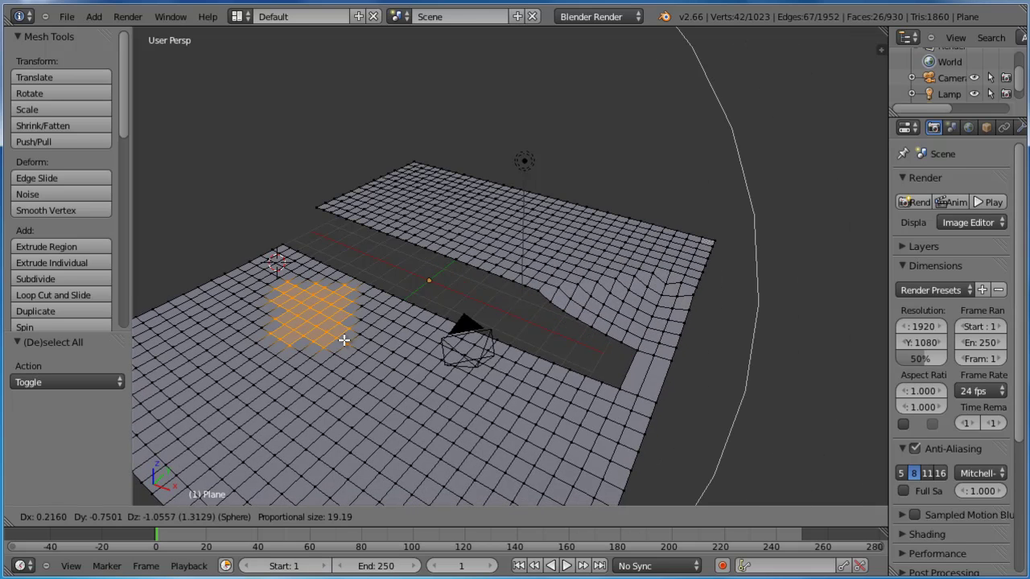
{"action": "scroll", "coordinate": [345, 340], "scroll_direction": "up", "scroll_amount": 1}
{"action": "scroll", "coordinate": [344, 341], "scroll_direction": "down", "scroll_amount": 2}
{"action": "scroll", "coordinate": [342, 342], "scroll_direction": "up", "scroll_amount": 5}
{"action": "scroll", "coordinate": [342, 342], "scroll_direction": "up", "scroll_amount": 15}
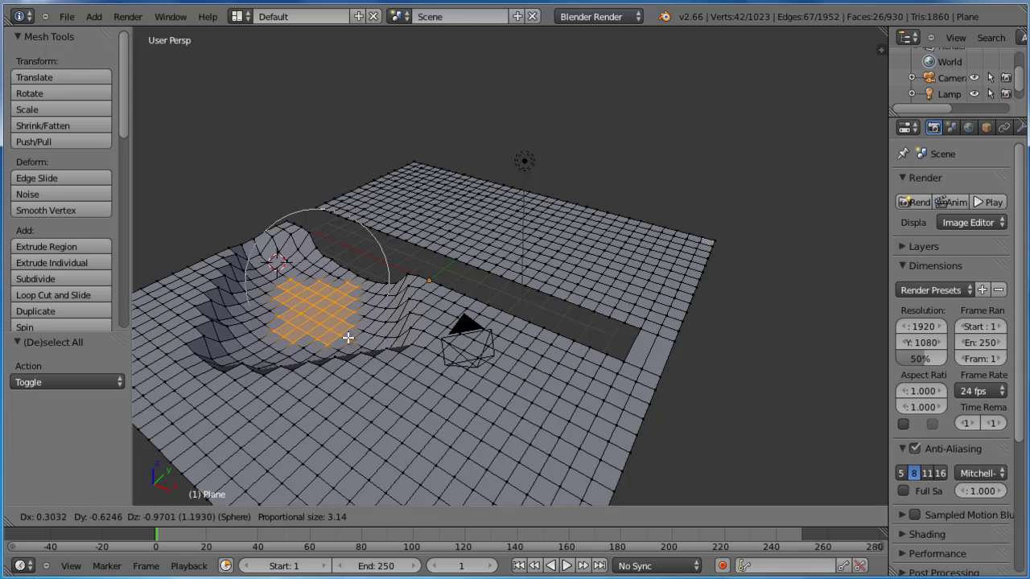
{"action": "scroll", "coordinate": [344, 281], "scroll_direction": "down", "scroll_amount": 8}
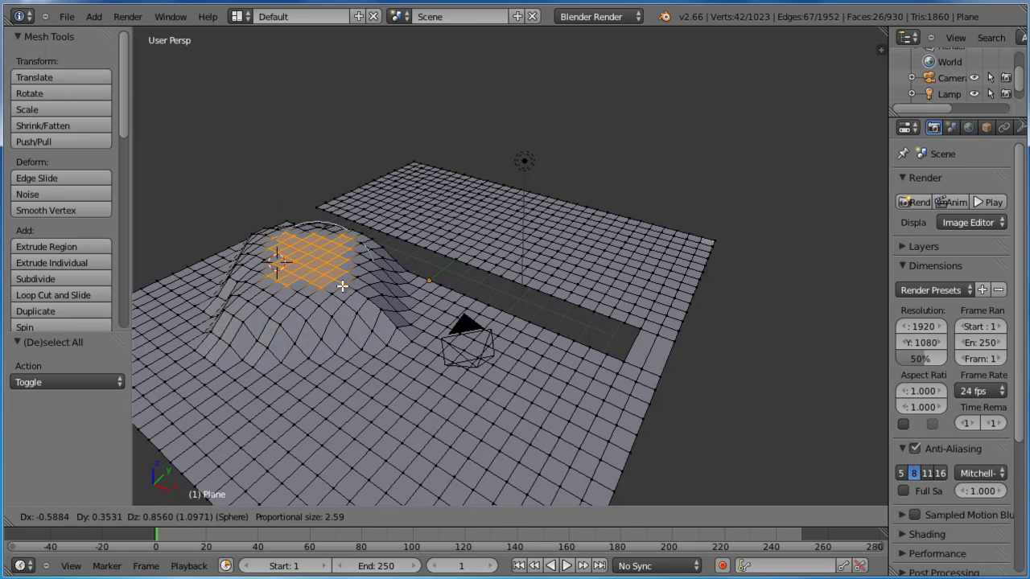
{"action": "left_click", "coordinate": [341, 287]}
- Select a small group of vertices near the middle of the larger part and raise it about 0.507 along Z
{"action": "key", "text": "a"}
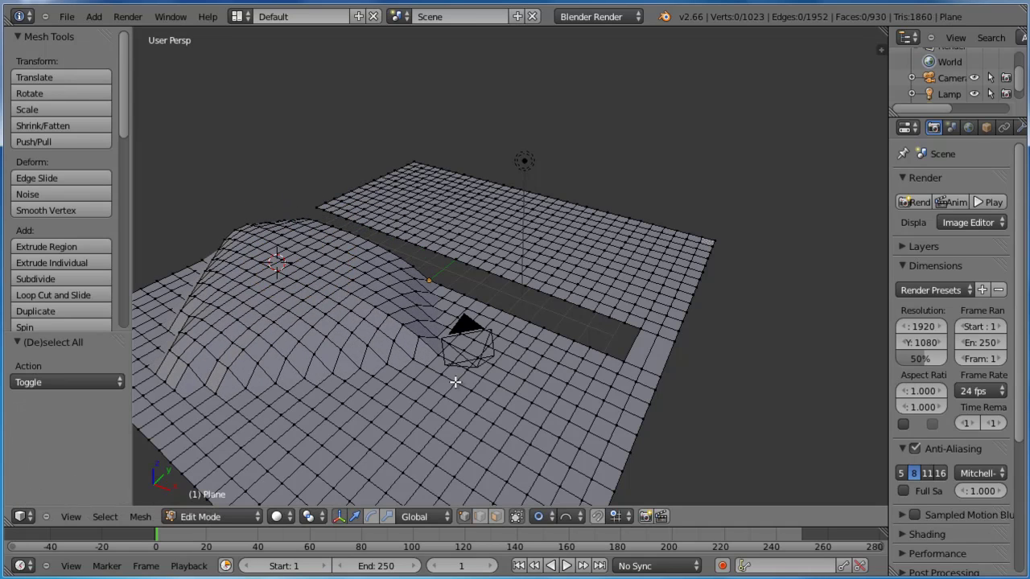
{"action": "right_click", "coordinate": [469, 415]}
{"action": "key", "text": "g"}
{"action": "left_click", "coordinate": [472, 407]}
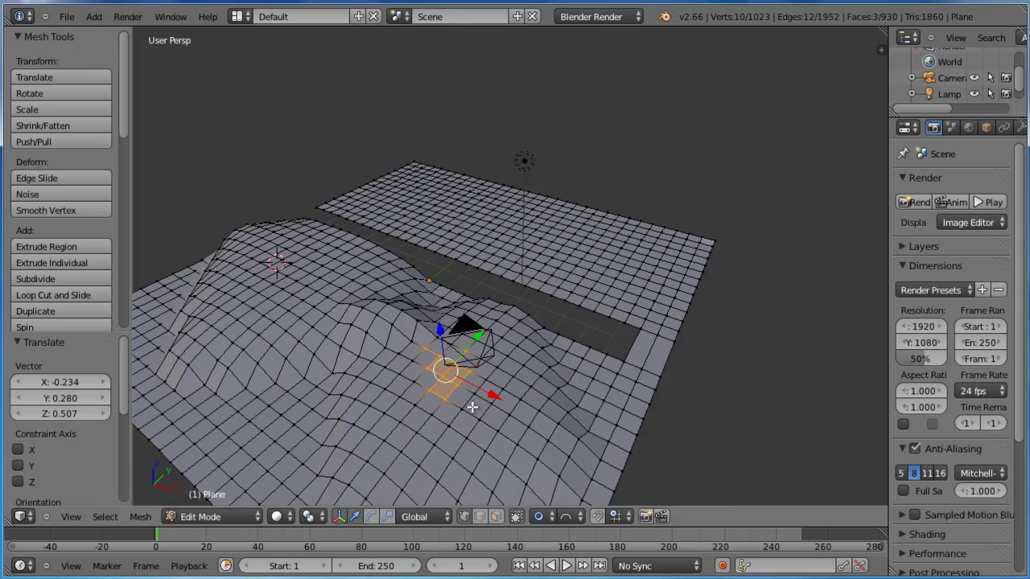
- Select a small group of vertices between the two hills, lower it about 0.95 along Z, and deselect everything
{"action": "key", "text": "a"}
{"action": "right_click", "coordinate": [332, 372]}
{"action": "key", "text": "g"}
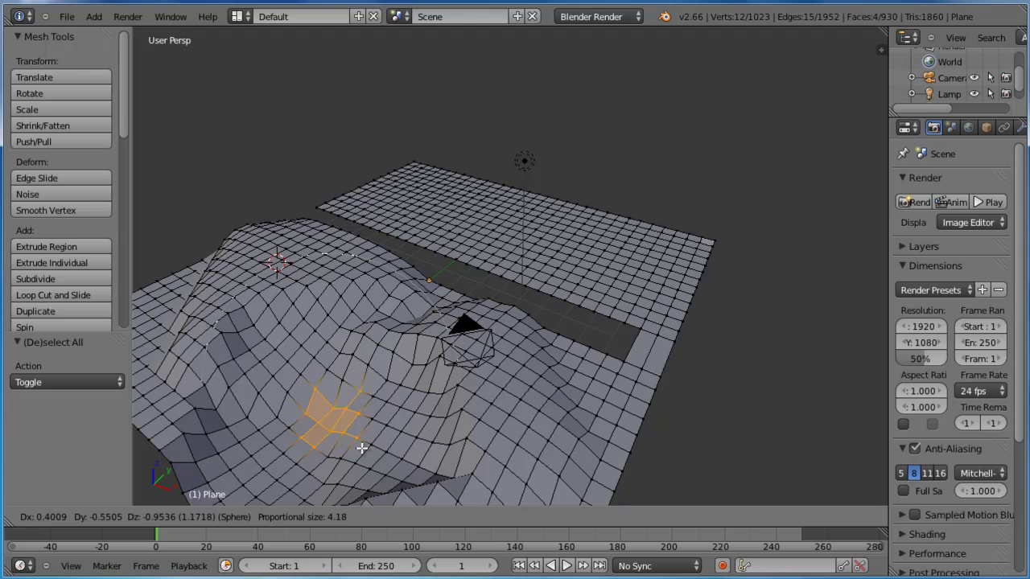
{"action": "left_click", "coordinate": [362, 448]}
{"action": "key", "text": "a"}
- Inspect the deformed plane in Object Mode and delete it from the scene
{"action": "scroll", "coordinate": [399, 421], "scroll_direction": "down", "scroll_amount": 4}
{"action": "middle_click_drag", "start_coordinate": [502, 391], "coordinate": [439, 409]}
{"action": "key", "text": "Tab"}
{"action": "middle_click_drag", "start_coordinate": [465, 367], "coordinate": [537, 342]}
{"action": "key", "text": "Tab"}
{"action": "key", "text": "Tab"}
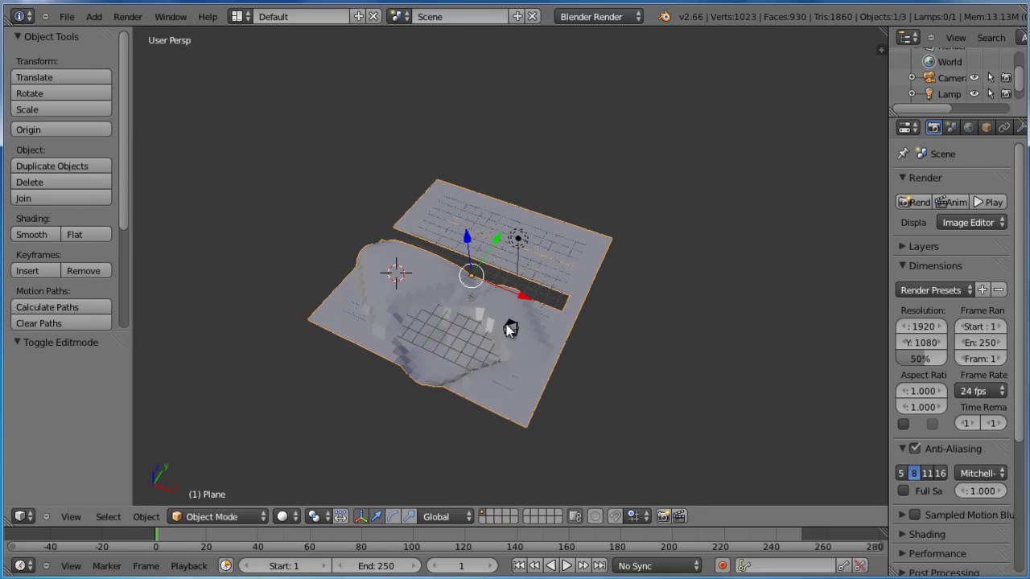
{"action": "key", "text": "x"}
{"action": "left_click", "coordinate": [509, 328]}
- Add a mesh cube to the empty scene at the 3D cursor
{"action": "scroll", "coordinate": [476, 266], "scroll_direction": "up", "scroll_amount": 6}
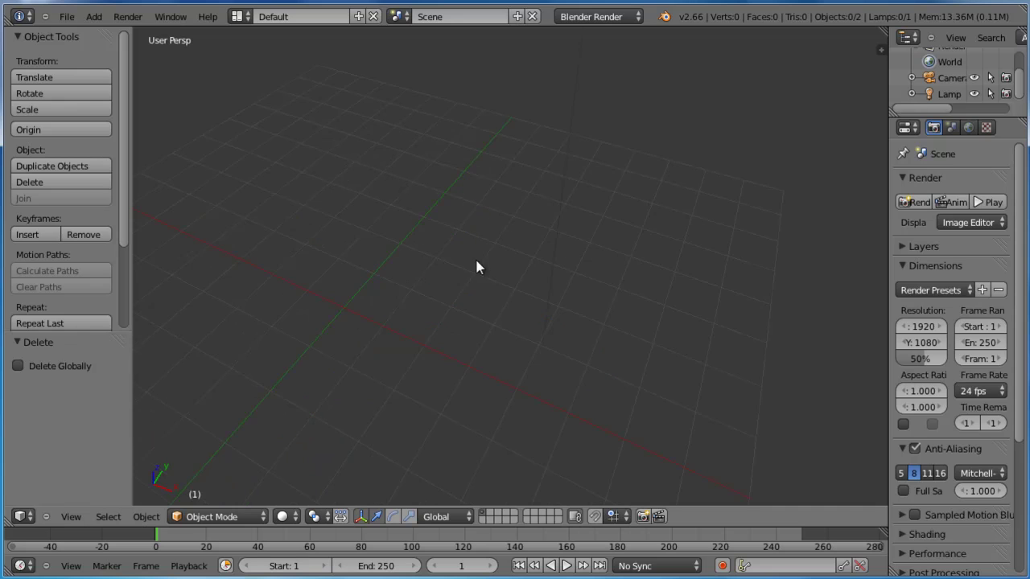
{"action": "scroll", "coordinate": [523, 282], "scroll_direction": "down", "scroll_amount": 2}
{"action": "scroll", "coordinate": [475, 290], "scroll_direction": "down", "scroll_amount": 1}
{"action": "key", "text": "shift+a"}
{"action": "mouse_move", "coordinate": [523, 269]}
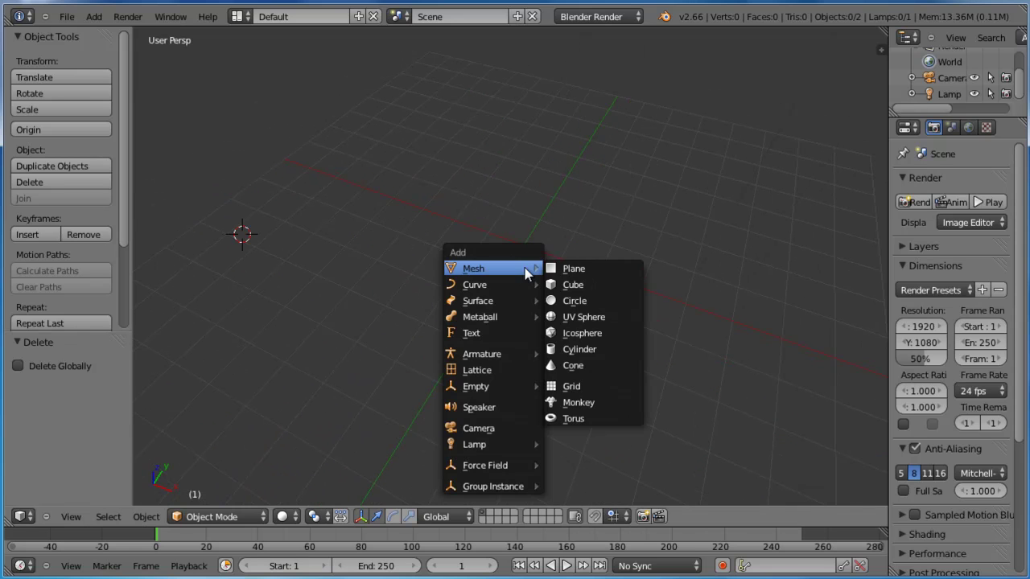
{"action": "left_click", "coordinate": [584, 288]}
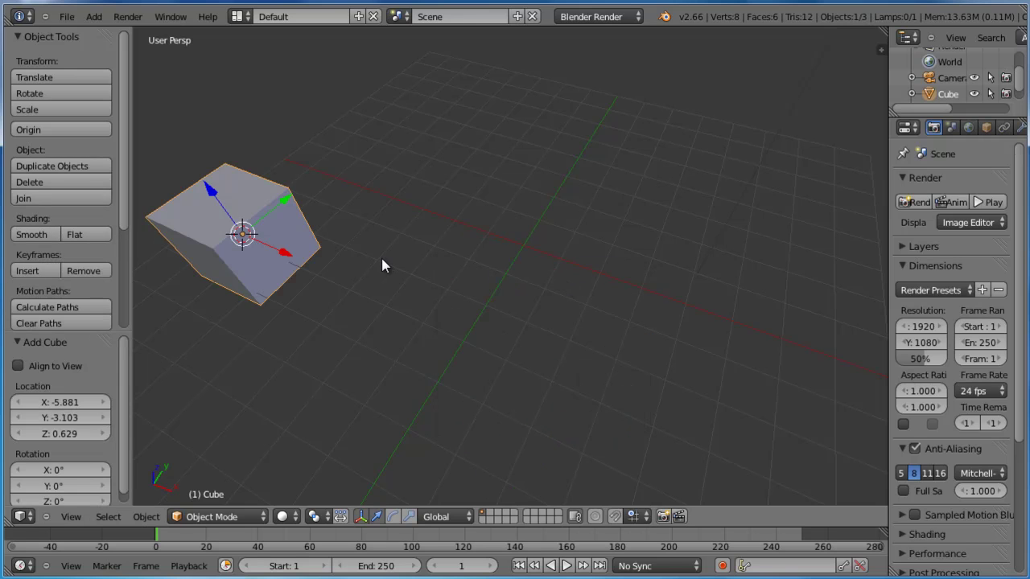
- Move the cube about 5.83 along X and 3.189 along Y in top orthographic view, and place the 3D cursor beside it
{"action": "key", "text": "KP_7"}
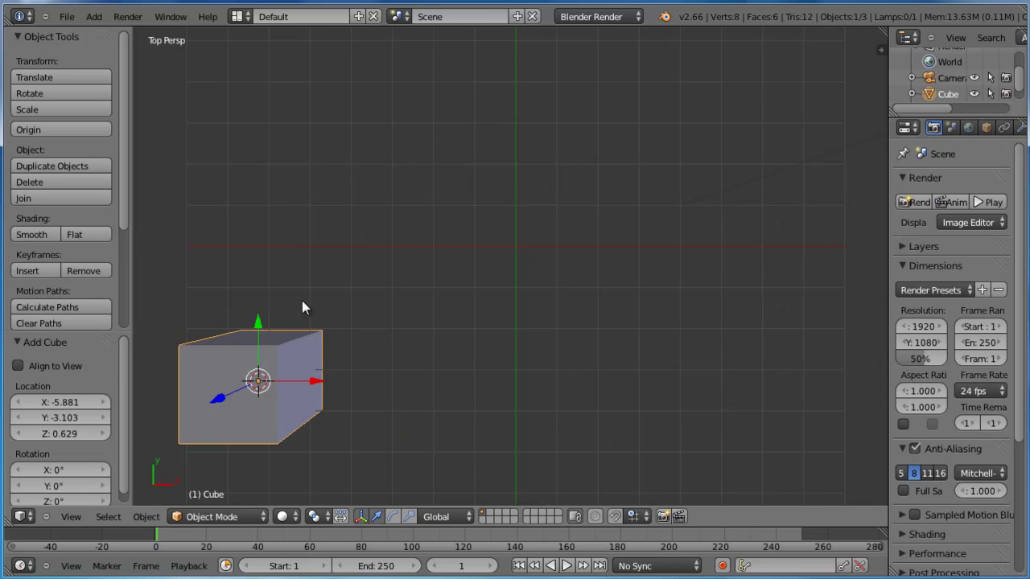
{"action": "key", "text": "KP_5"}
{"action": "key", "text": "g"}
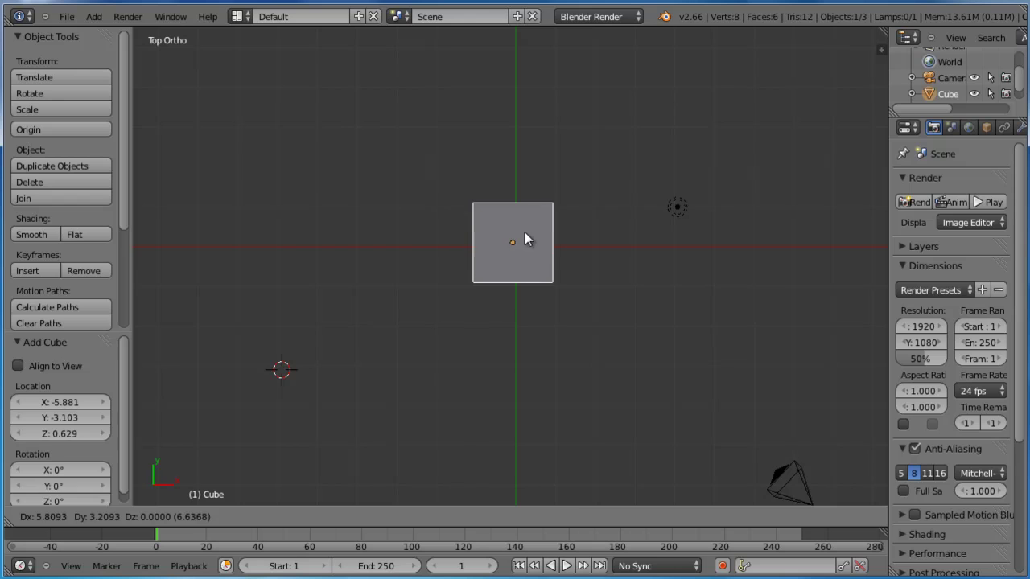
{"action": "left_click", "coordinate": [525, 235]}
{"action": "left_click", "coordinate": [430, 239]}
{"action": "key", "text": "KP_1"}
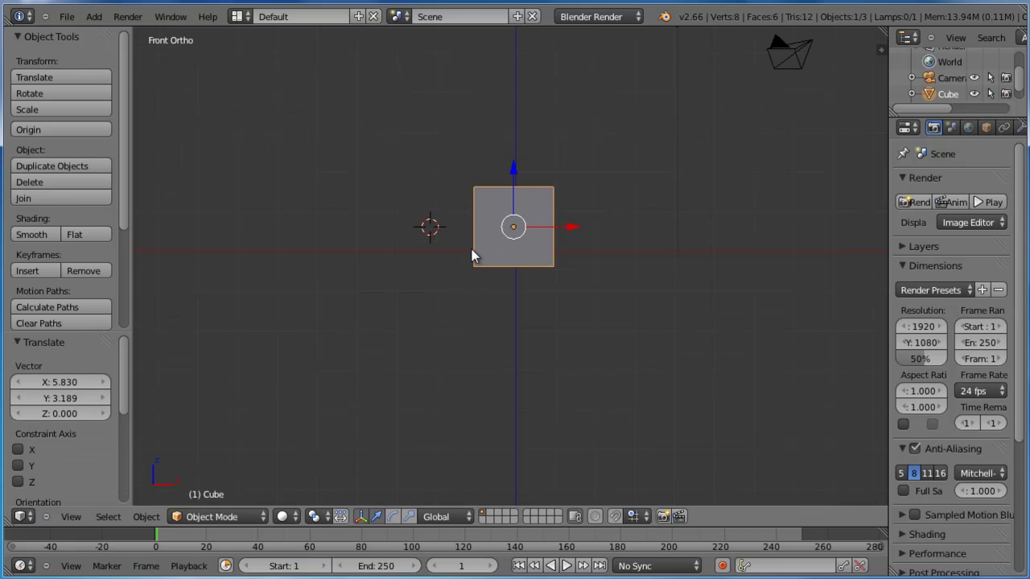
- Enable snapping during transform and try moving the cube in increments from the front view
{"action": "middle_click_drag", "start_coordinate": [582, 253], "coordinate": [542, 266]}
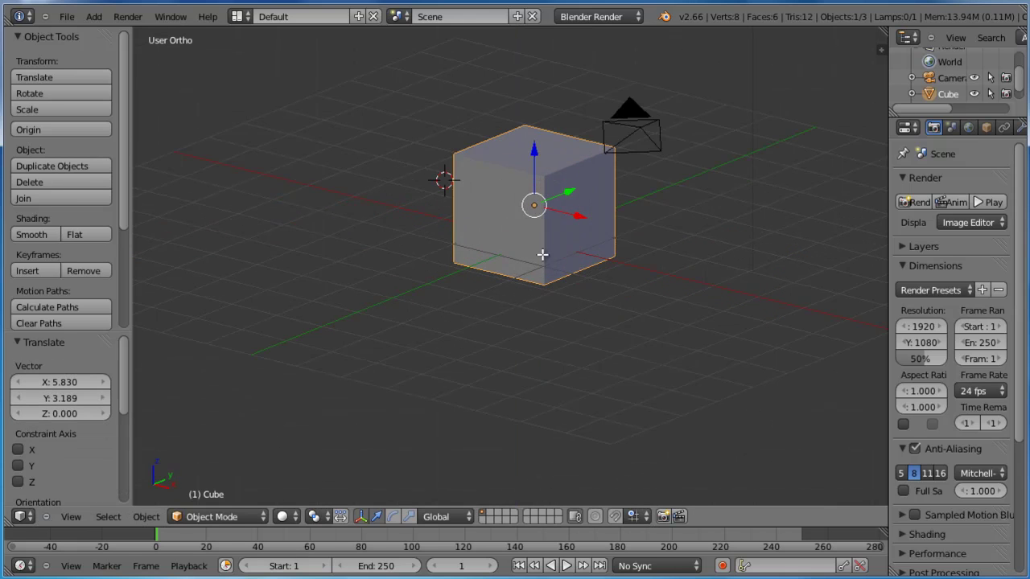
{"action": "key", "text": "Tab"}
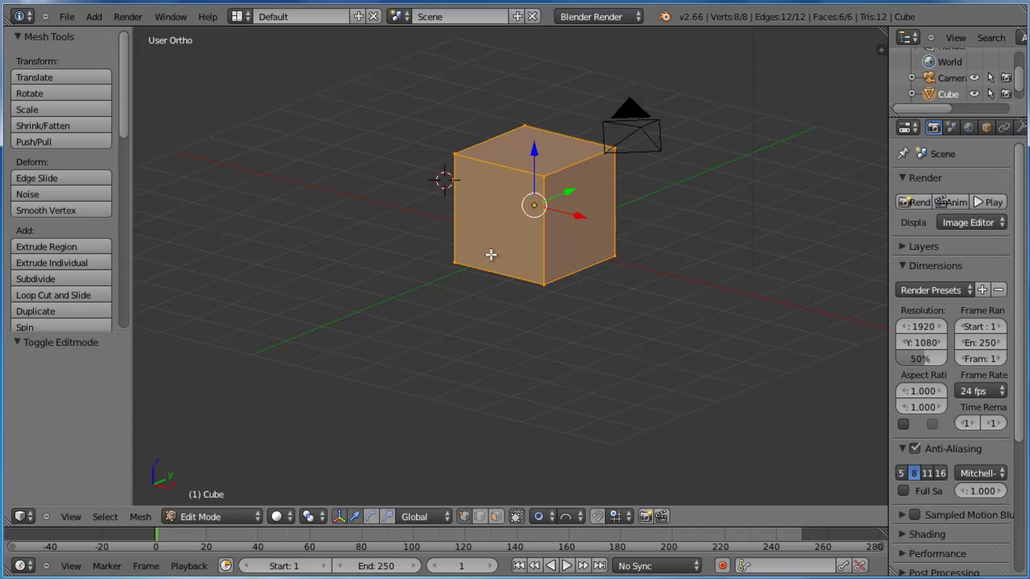
{"action": "middle_click_drag", "start_coordinate": [492, 246], "coordinate": [402, 308], "text": "shift"}
{"action": "key", "text": "Tab"}
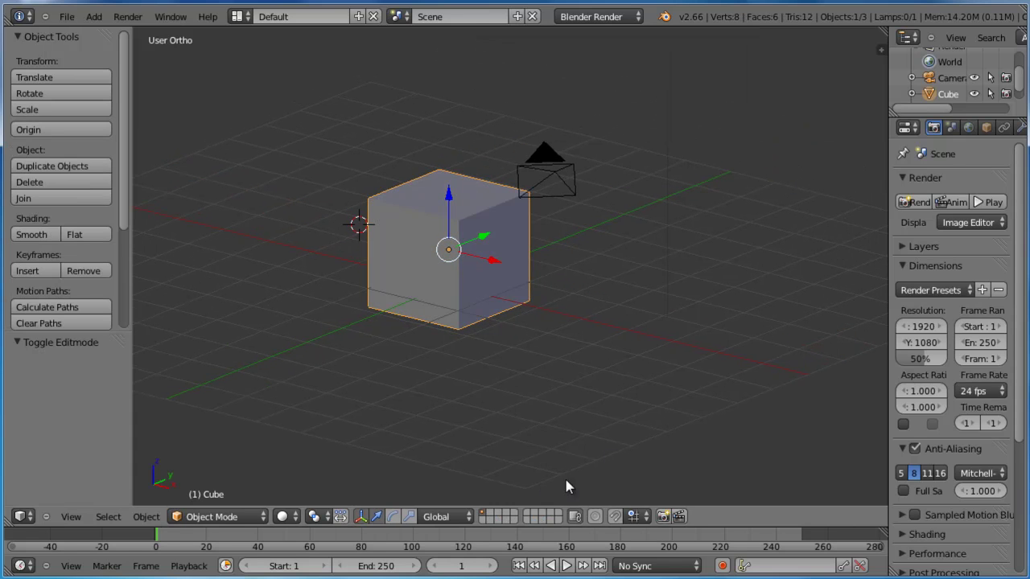
{"action": "key", "text": "KP_1"}
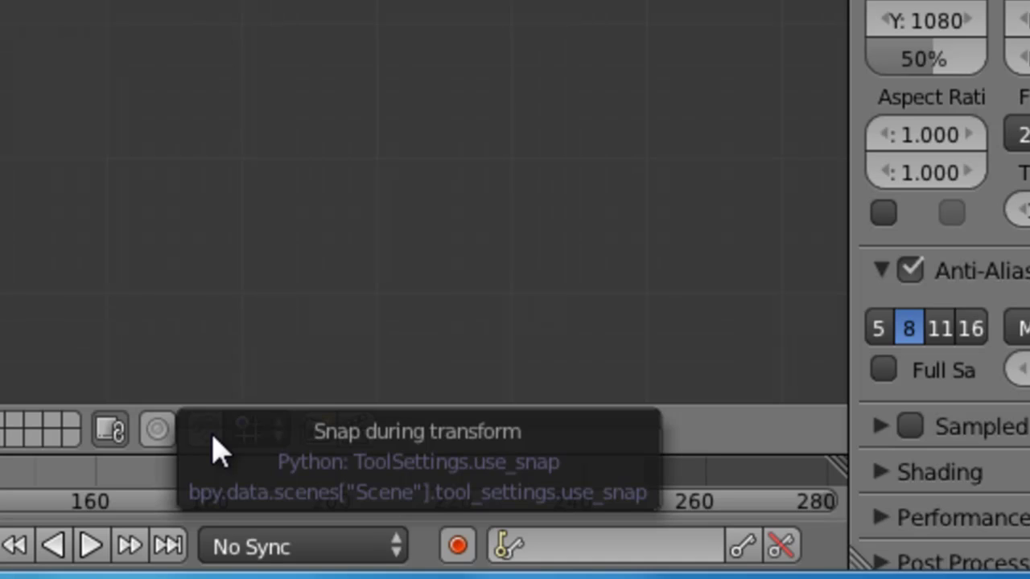
{"action": "left_click", "coordinate": [212, 439]}
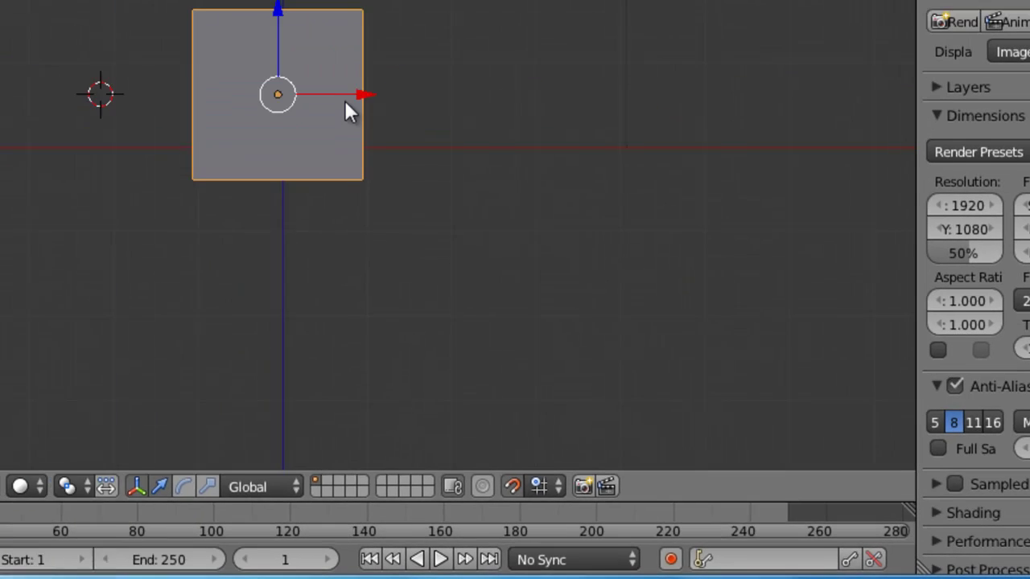
{"action": "key", "text": "g"}
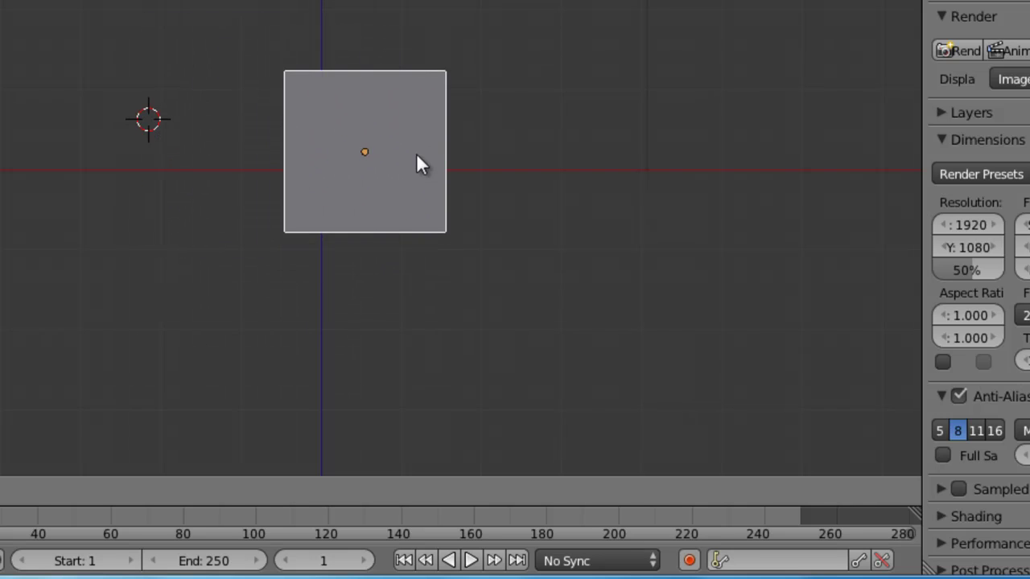
{"action": "left_click", "coordinate": [397, 166]}
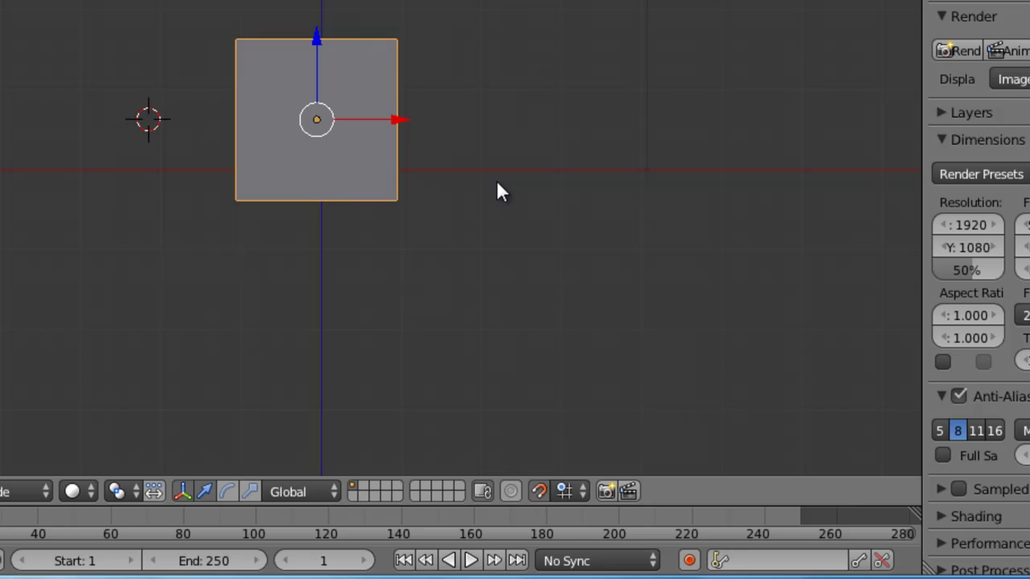
- Enter Edit Mode on the cube and disable proportional editing
{"action": "middle_click_drag", "start_coordinate": [386, 47], "coordinate": [352, 120]}
{"action": "key", "text": "Tab"}
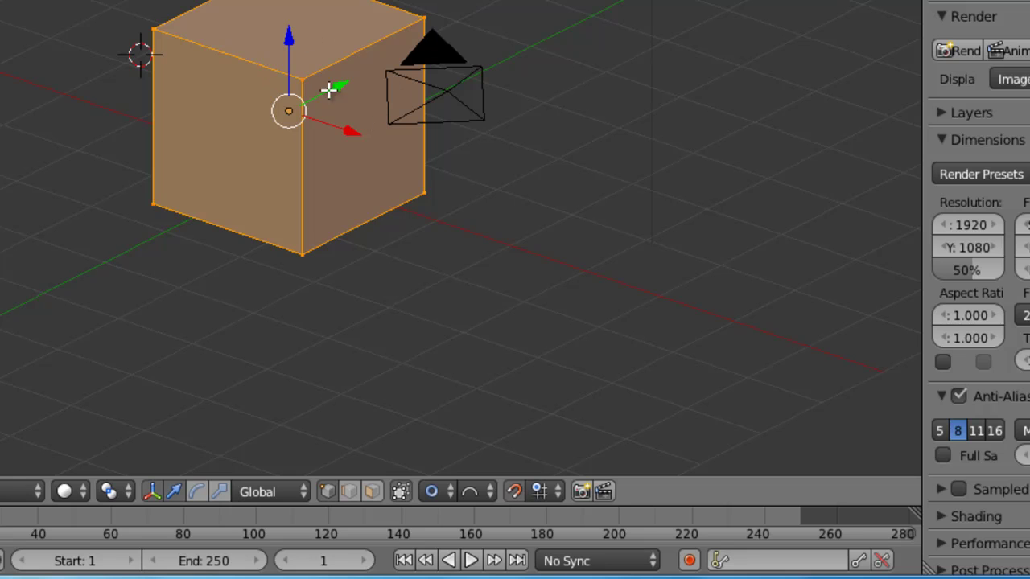
{"action": "left_click", "coordinate": [436, 491]}
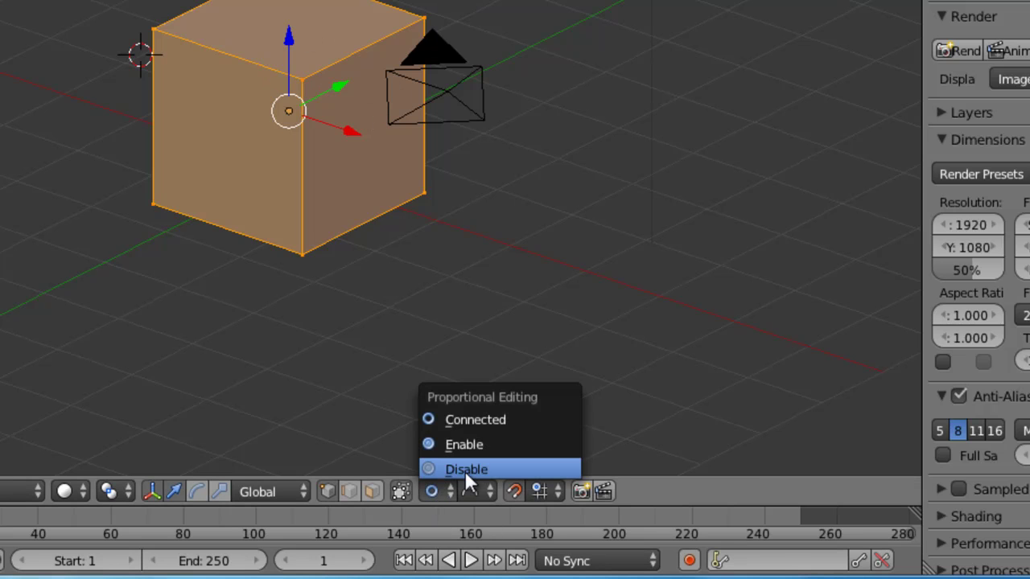
{"action": "left_click", "coordinate": [464, 470]}
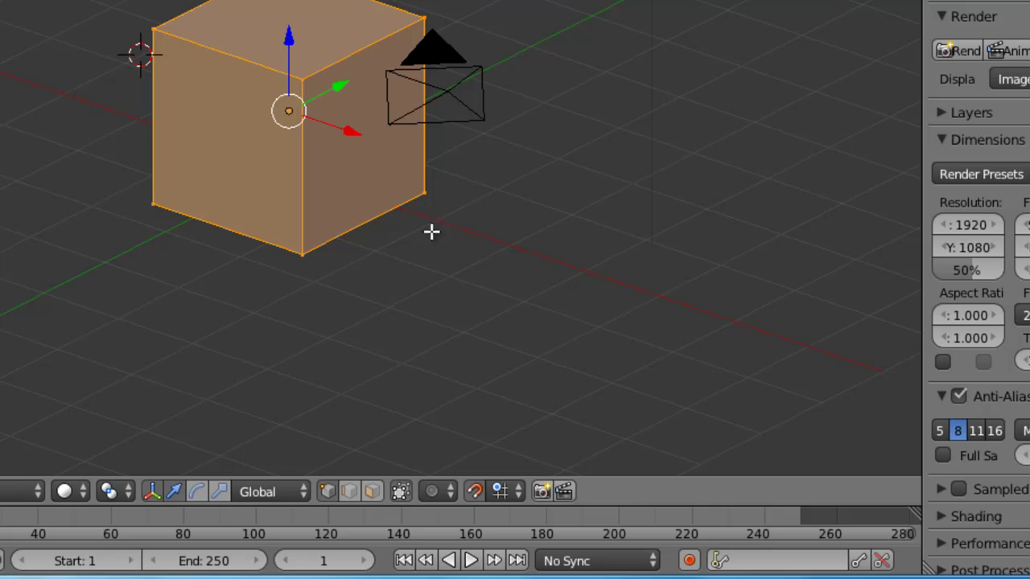
- Select one top edge of the cube, duplicate it, and place the copy away from the cube along X
{"action": "middle_click_drag", "start_coordinate": [402, 203], "coordinate": [332, 216], "text": "shift"}
{"action": "key", "text": "Tab"}
{"action": "right_click", "coordinate": [364, 38], "text": "shift"}
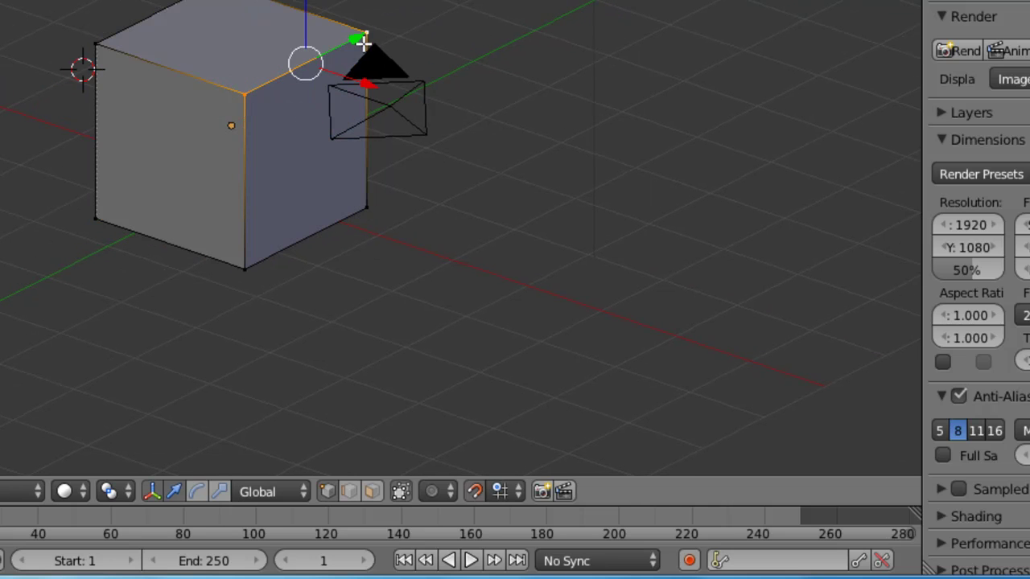
{"action": "key", "text": "g"}
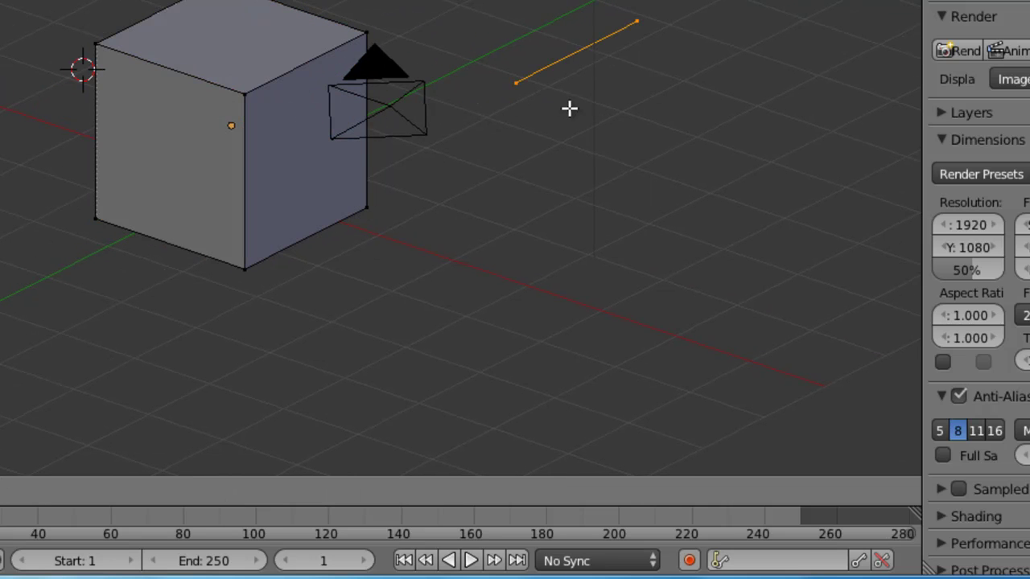
{"action": "left_click", "coordinate": [622, 61]}
{"action": "key", "text": "KP_1"}
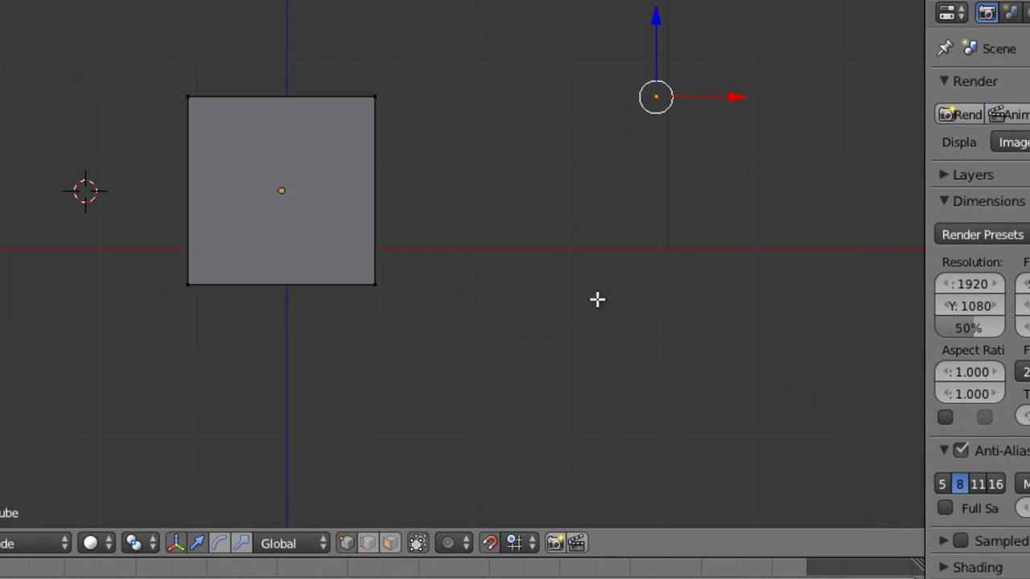
{"action": "middle_click_drag", "start_coordinate": [818, 147], "coordinate": [683, 135]}
{"action": "middle_click_drag", "start_coordinate": [695, 220], "coordinate": [674, 234]}
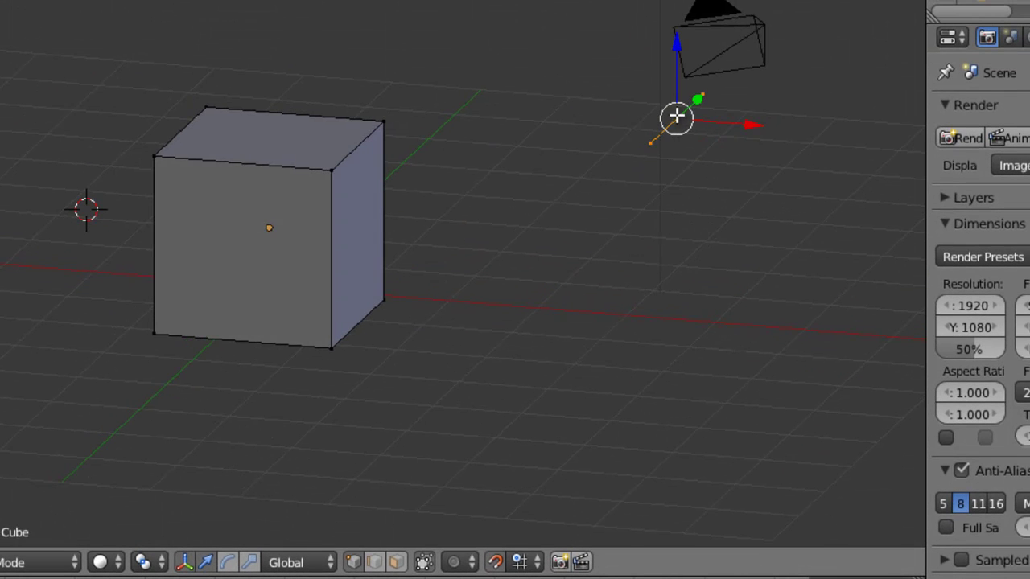
- Delete the camera near the loose edge and put the cube back in Edit Mode
{"action": "key", "text": "Tab"}
{"action": "right_click", "coordinate": [708, 11]}
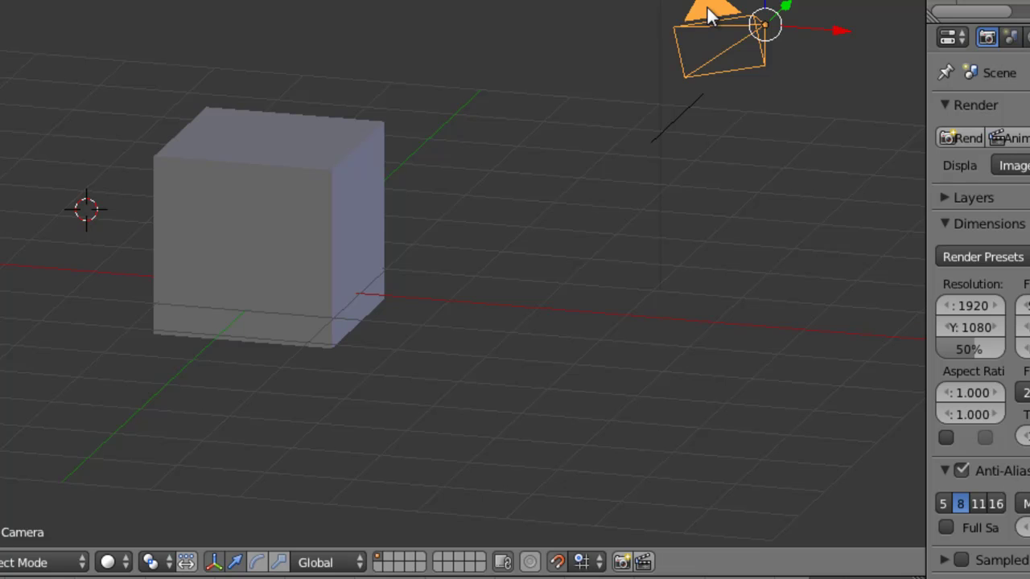
{"action": "key", "text": "x"}
{"action": "left_click", "coordinate": [707, 8]}
{"action": "right_click", "coordinate": [653, 138]}
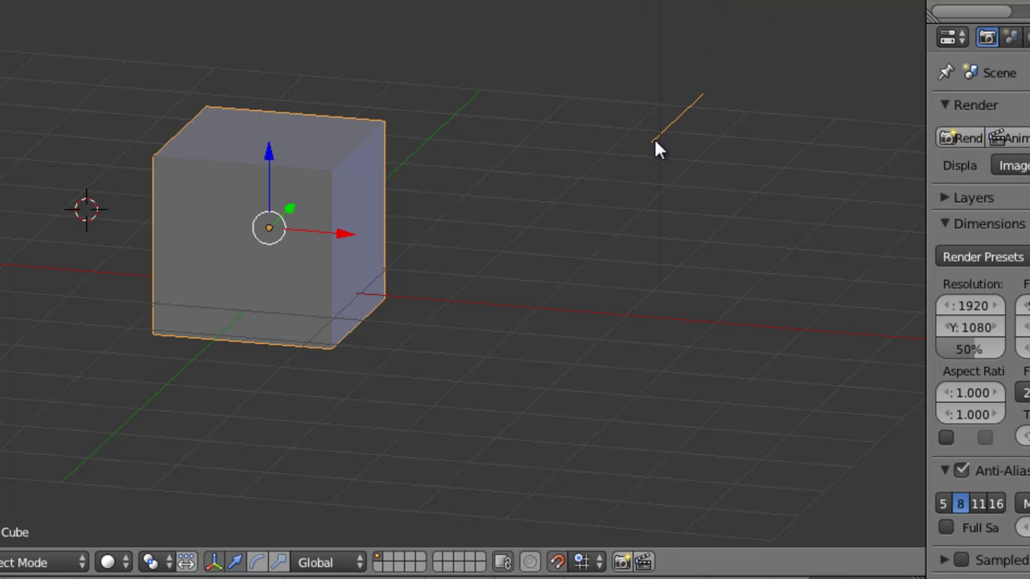
{"action": "key", "text": "Tab"}
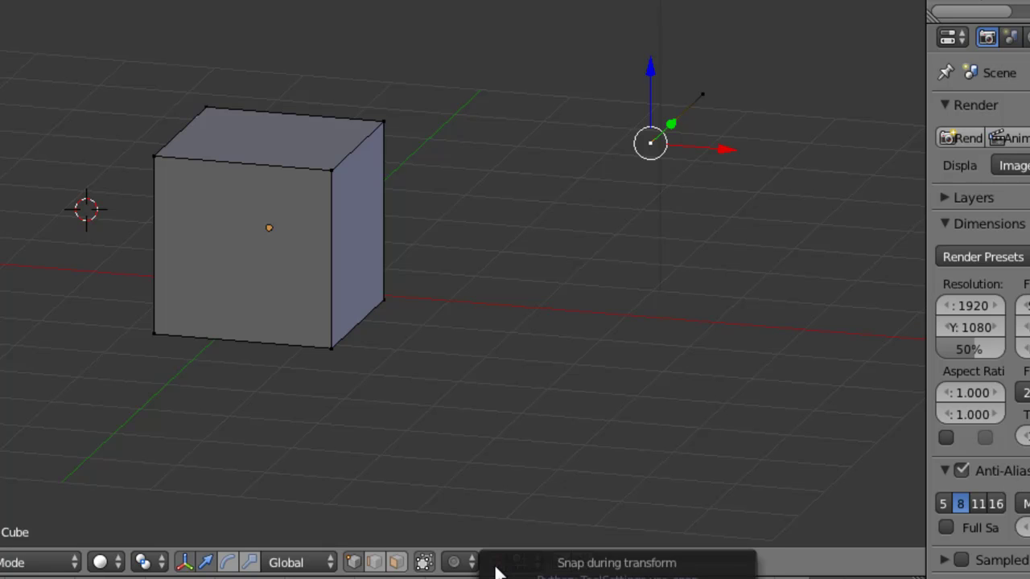
- Select both end vertices of the loose edge and try moving it with increment snapping
{"action": "right_click", "coordinate": [697, 94]}
{"action": "right_click", "coordinate": [664, 138], "text": "shift"}
{"action": "key", "text": "g"}
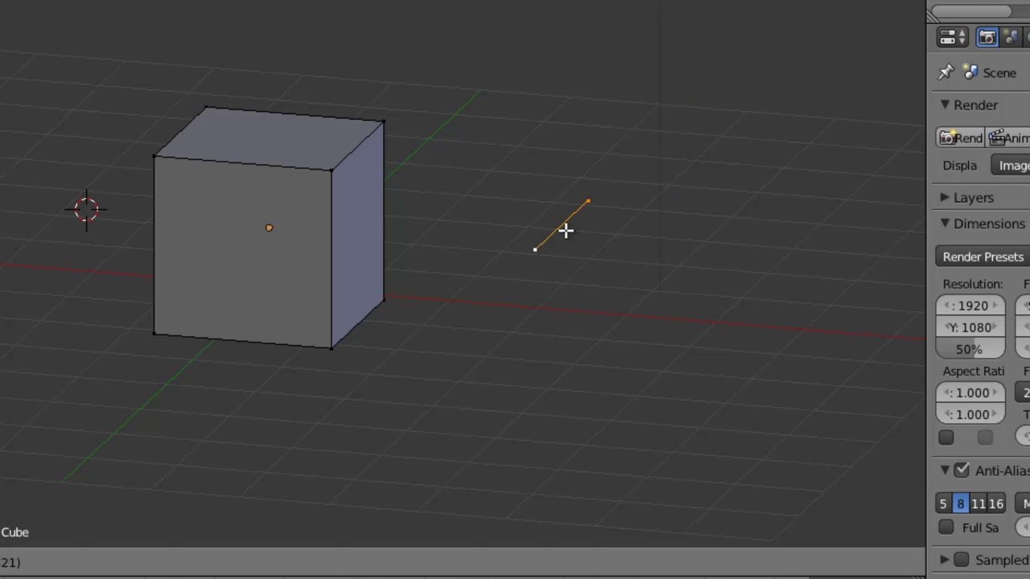
{"action": "right_click", "coordinate": [568, 231]}
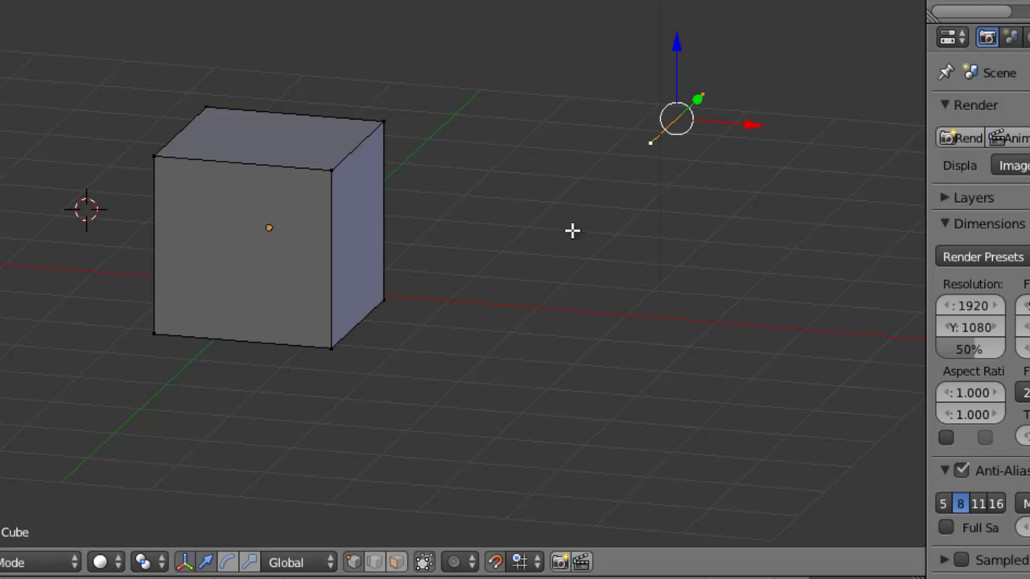
- Set the snap element to Vertex, try snapping the loose edge's near vertex to the cube's corner, and leave it clear of the cube
{"action": "left_click", "coordinate": [532, 562]}
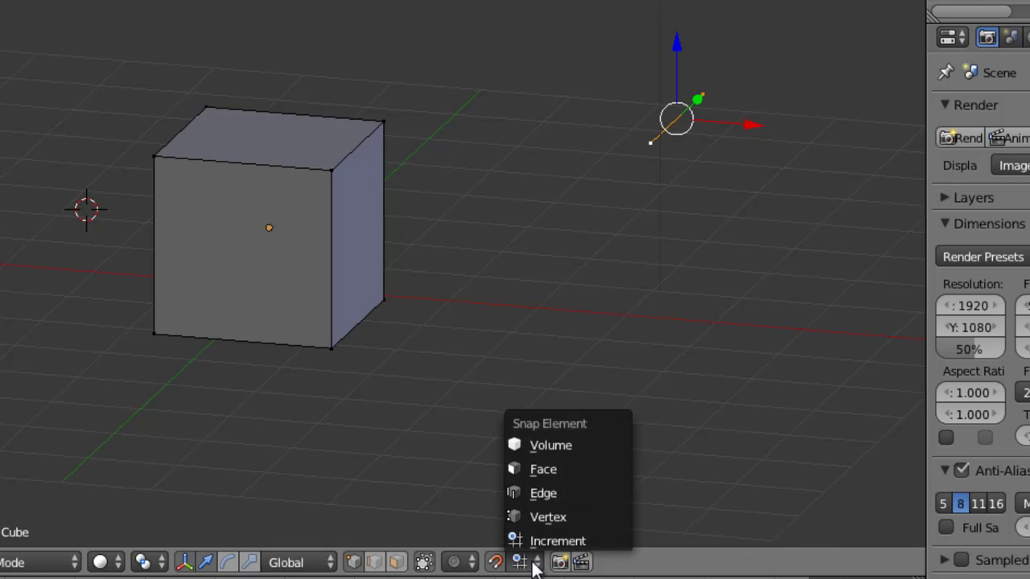
{"action": "left_click", "coordinate": [567, 520]}
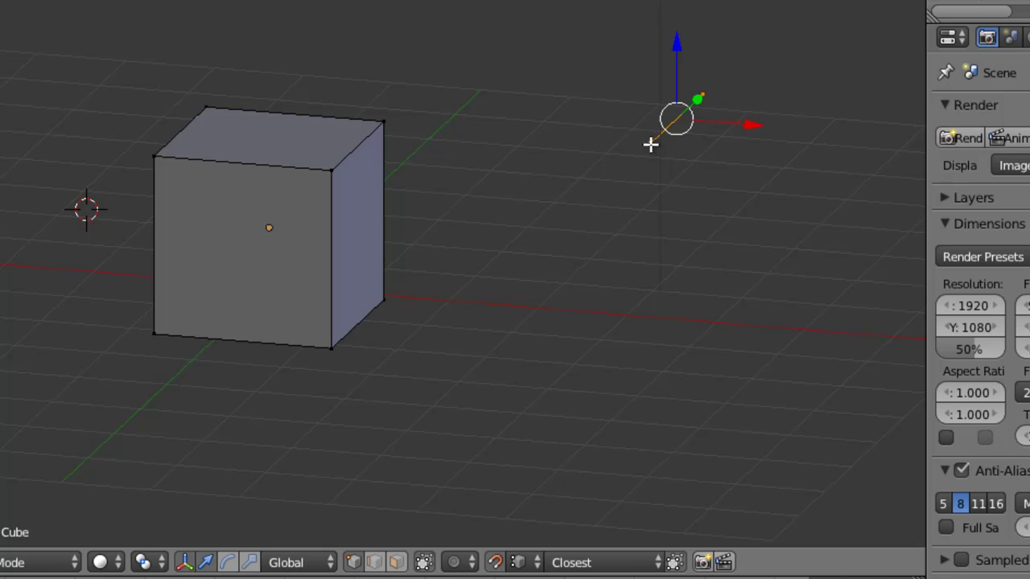
{"action": "left_click_drag", "start_coordinate": [653, 145], "coordinate": [651, 144]}
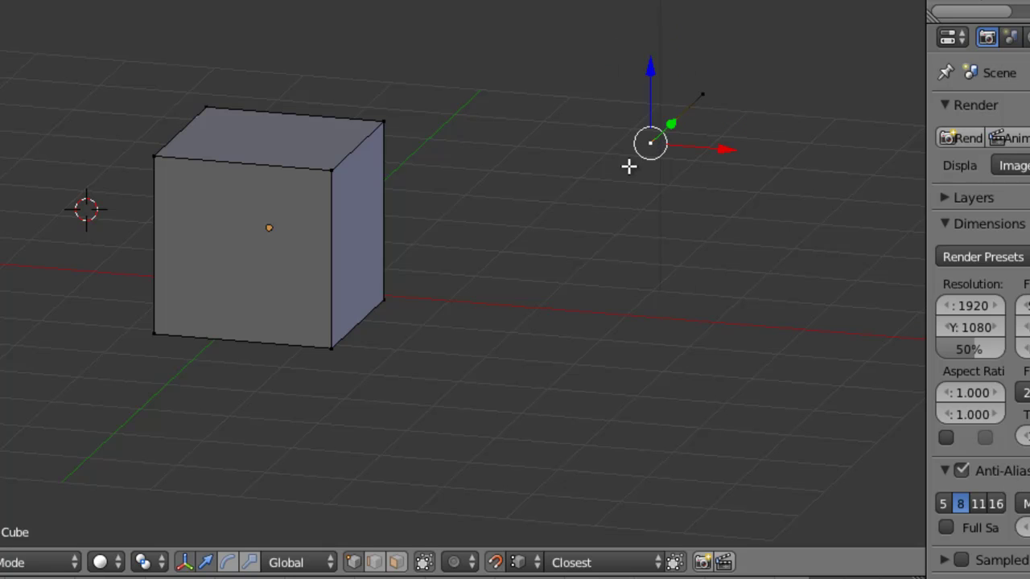
{"action": "left_click_drag", "start_coordinate": [655, 149], "coordinate": [387, 139]}
{"action": "left_click_drag", "start_coordinate": [450, 152], "coordinate": [564, 145]}
- Set the snap element to Edge and move the loose edge's near vertex to a lower point clear of the cube
{"action": "left_click", "coordinate": [527, 566]}
{"action": "left_click", "coordinate": [547, 493]}
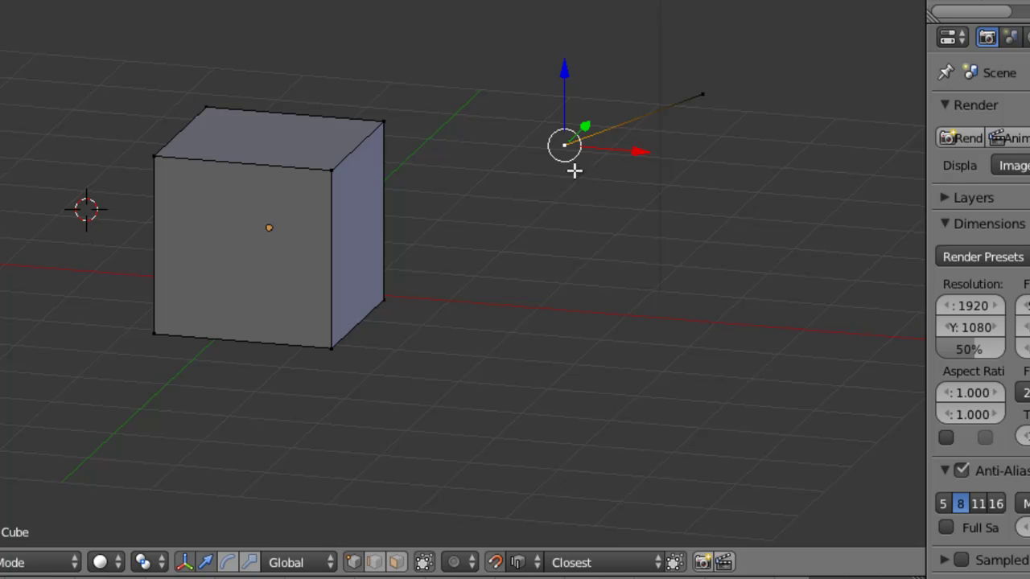
{"action": "left_click_drag", "start_coordinate": [568, 148], "coordinate": [533, 211]}
- Set the snap element to Face and snap the loose edge's near vertex onto the cube's side face
{"action": "left_click", "coordinate": [534, 563]}
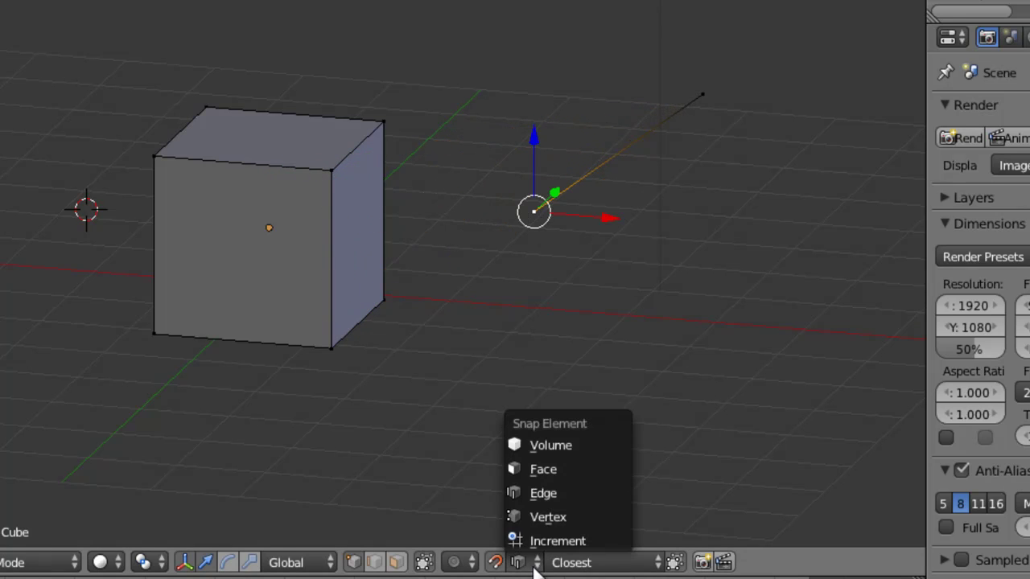
{"action": "left_click", "coordinate": [562, 475]}
{"action": "key", "text": "g"}
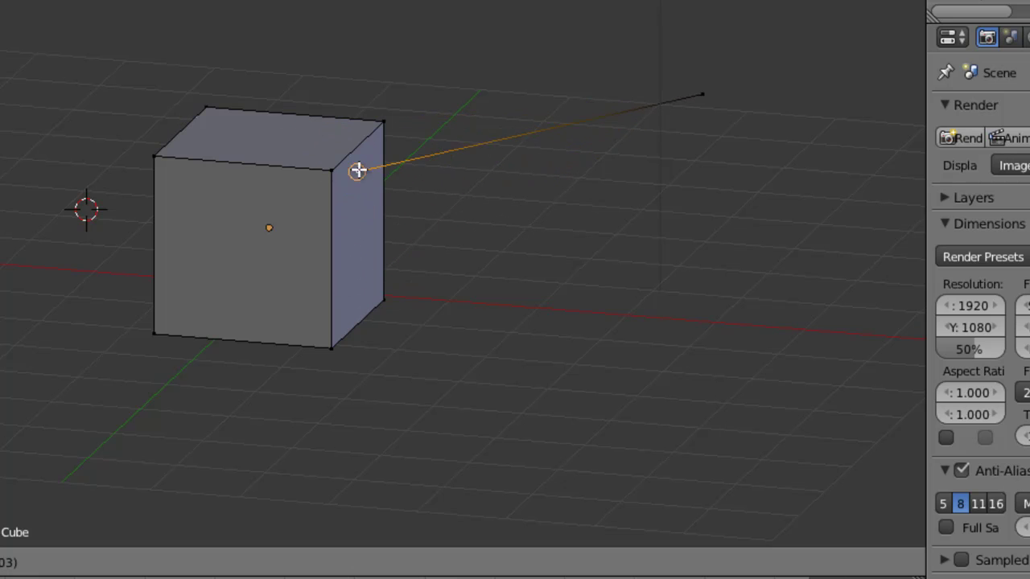
{"action": "left_click", "coordinate": [347, 270]}
{"action": "middle_click_drag", "start_coordinate": [347, 276], "coordinate": [478, 453]}
- Set the snap element to Volume, move the loose edge's near vertex around the cube, and place it just outside the side face
{"action": "left_click", "coordinate": [519, 563]}
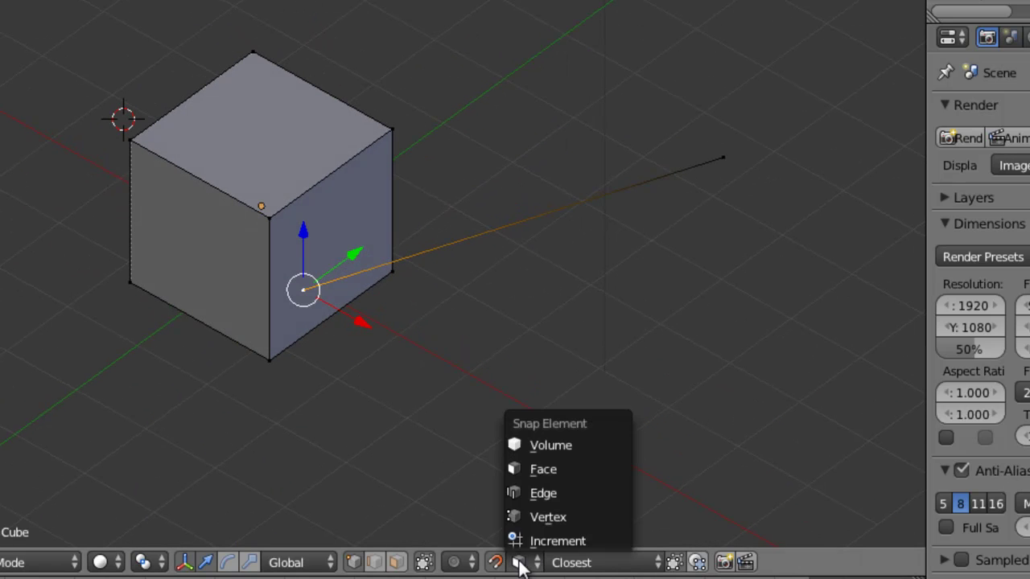
{"action": "left_click", "coordinate": [563, 446]}
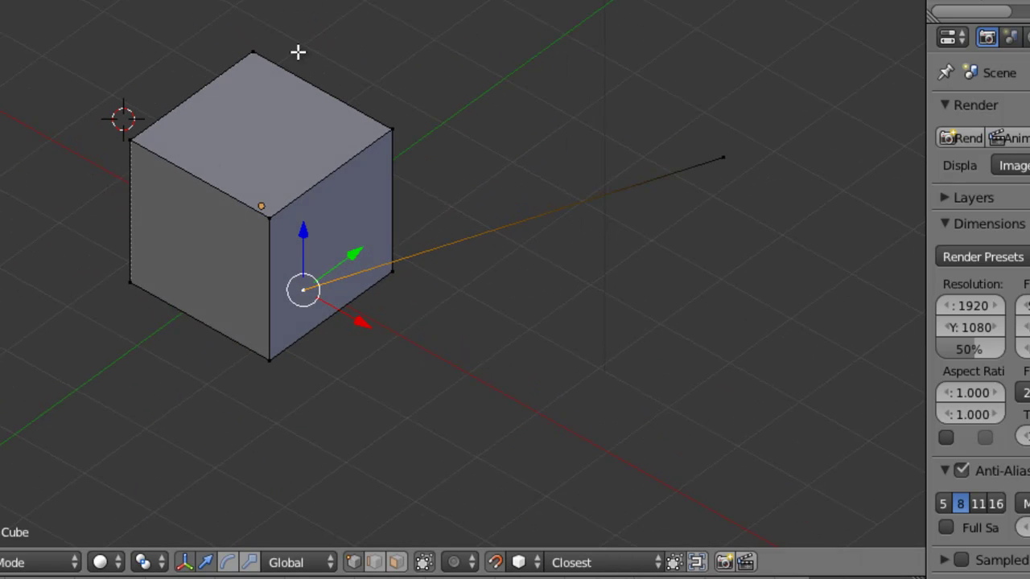
{"action": "key", "text": "g"}
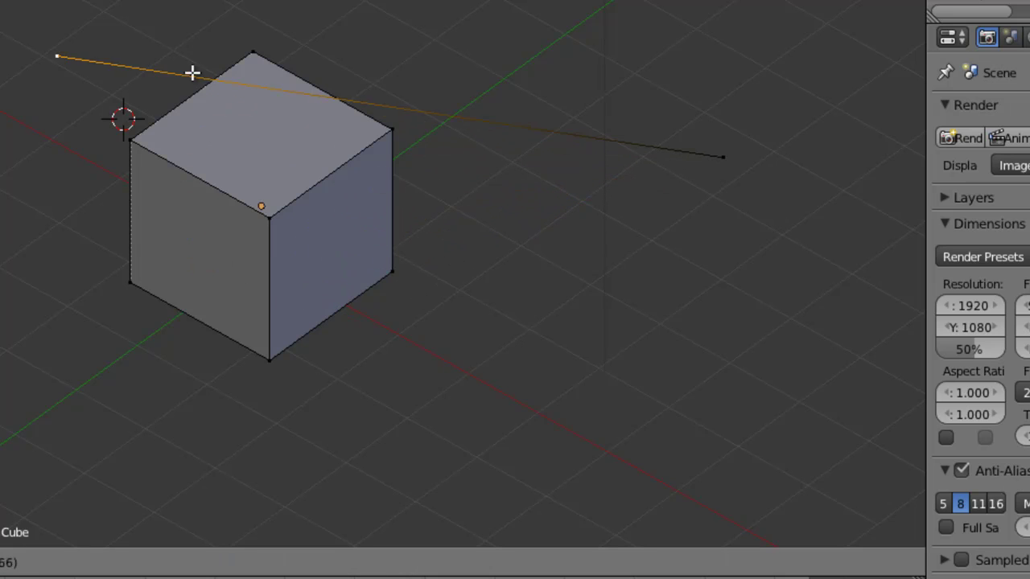
{"action": "left_click", "coordinate": [560, 255]}
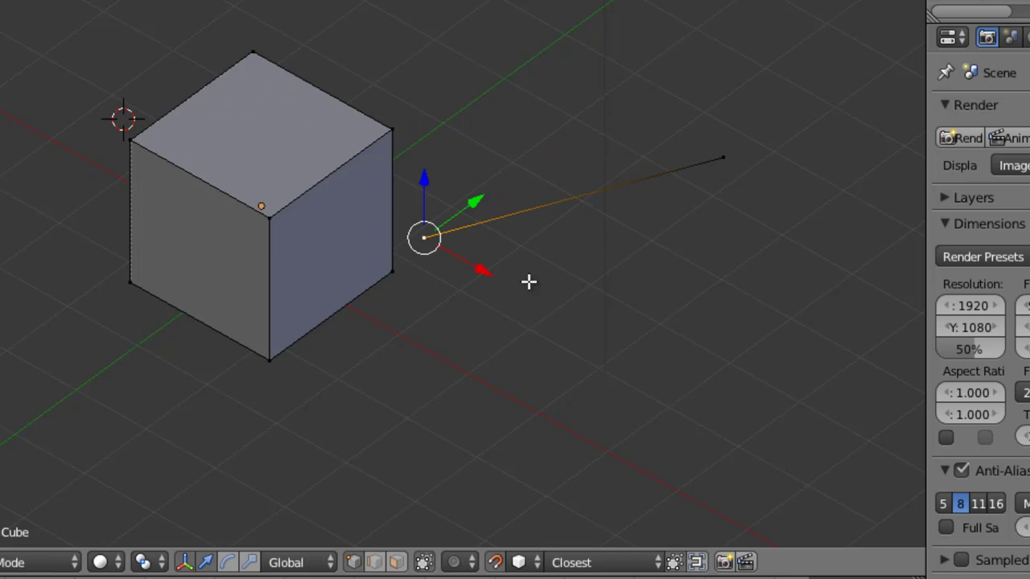
- Set the snap target to Center and move the loose edge's near vertex beside the cube's closest upper corner
{"action": "left_click", "coordinate": [573, 562]}
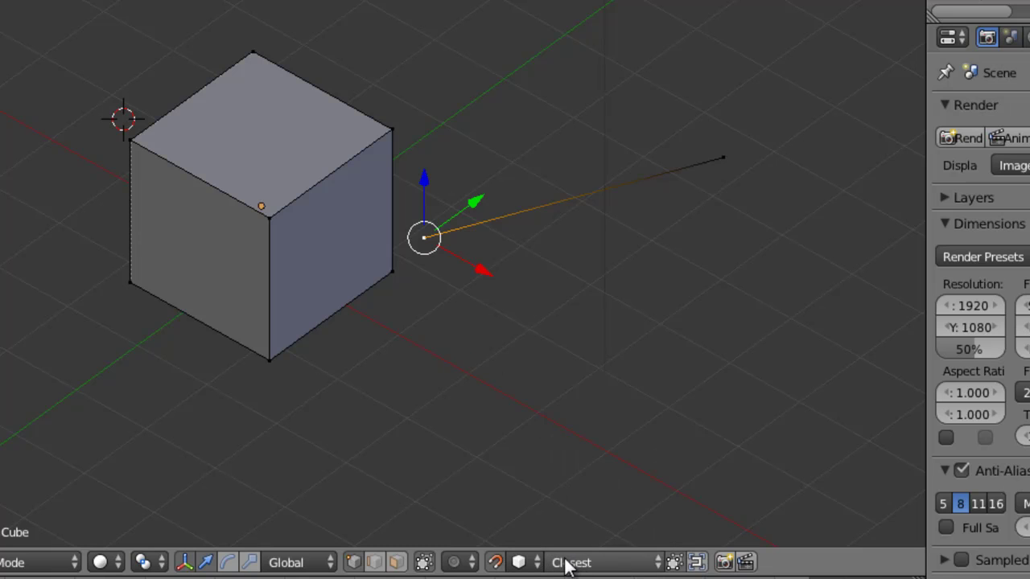
{"action": "left_click", "coordinate": [556, 563]}
{"action": "left_click", "coordinate": [584, 517]}
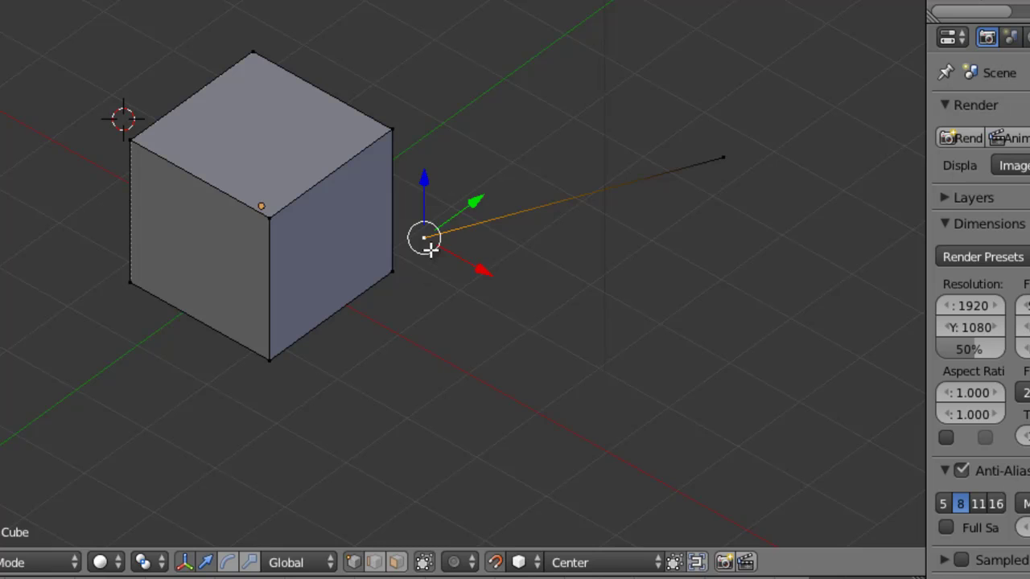
{"action": "key", "text": "g"}
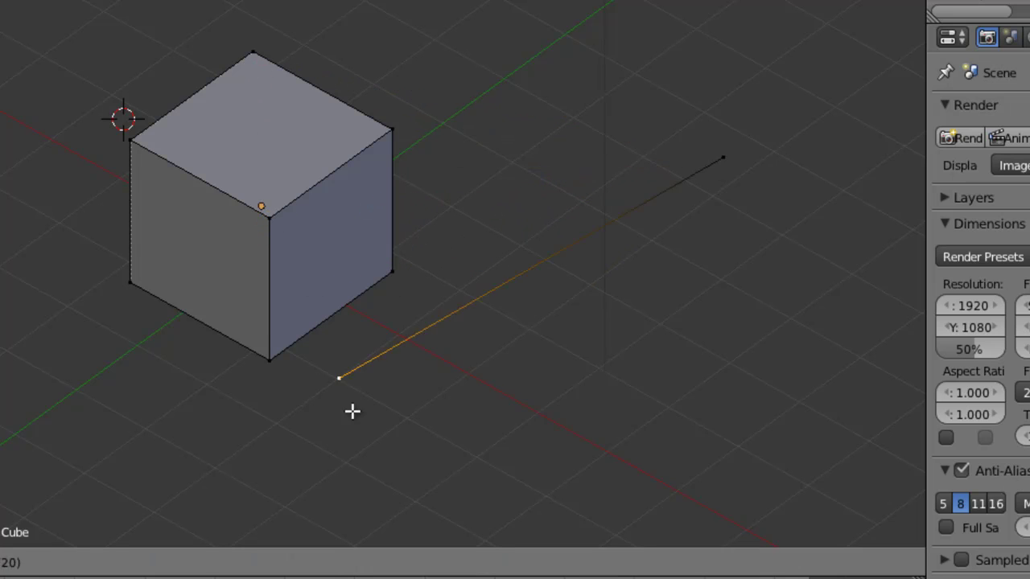
{"action": "left_click", "coordinate": [392, 135]}
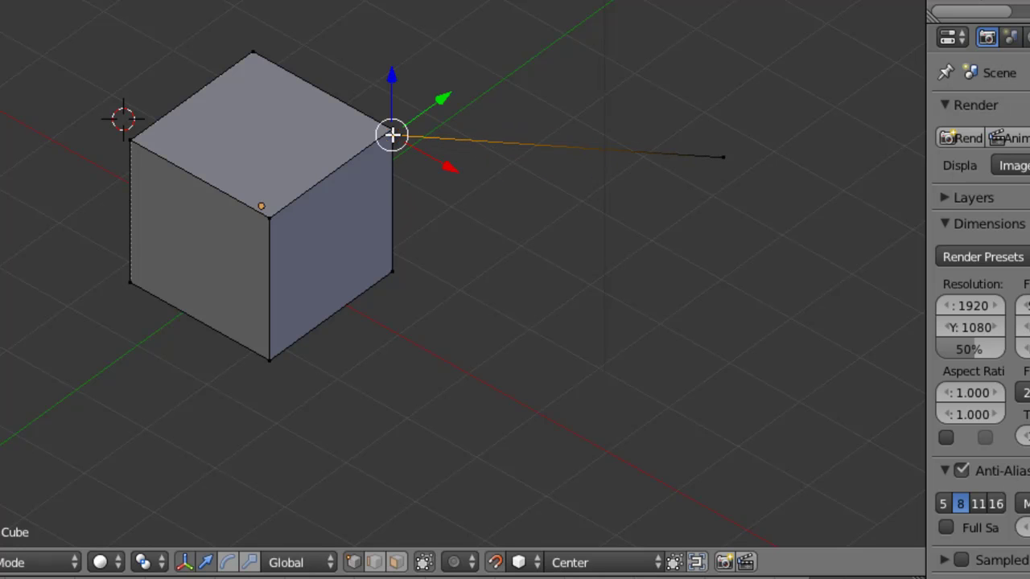
- Set the snap target to Closest and the snap element to Vertex, and snap the loose edge's near vertex onto the cube's adjacent upper corner
{"action": "left_click", "coordinate": [592, 561]}
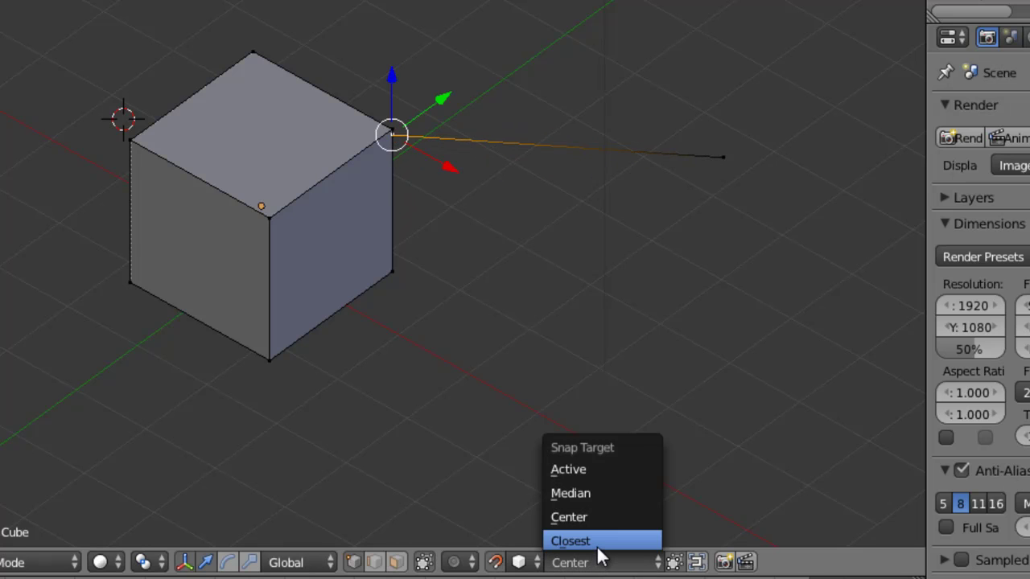
{"action": "left_click", "coordinate": [596, 542]}
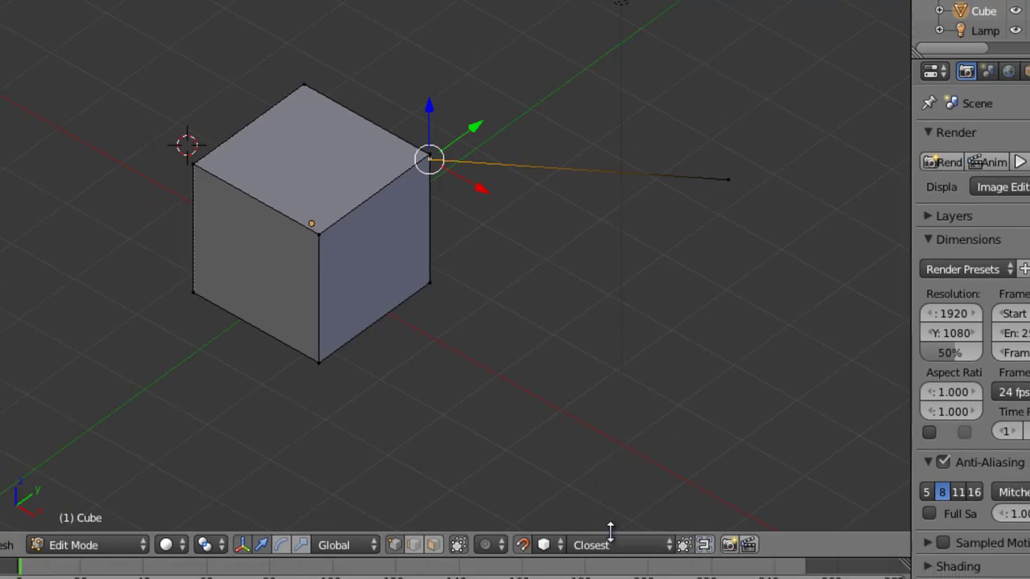
{"action": "left_click", "coordinate": [536, 562]}
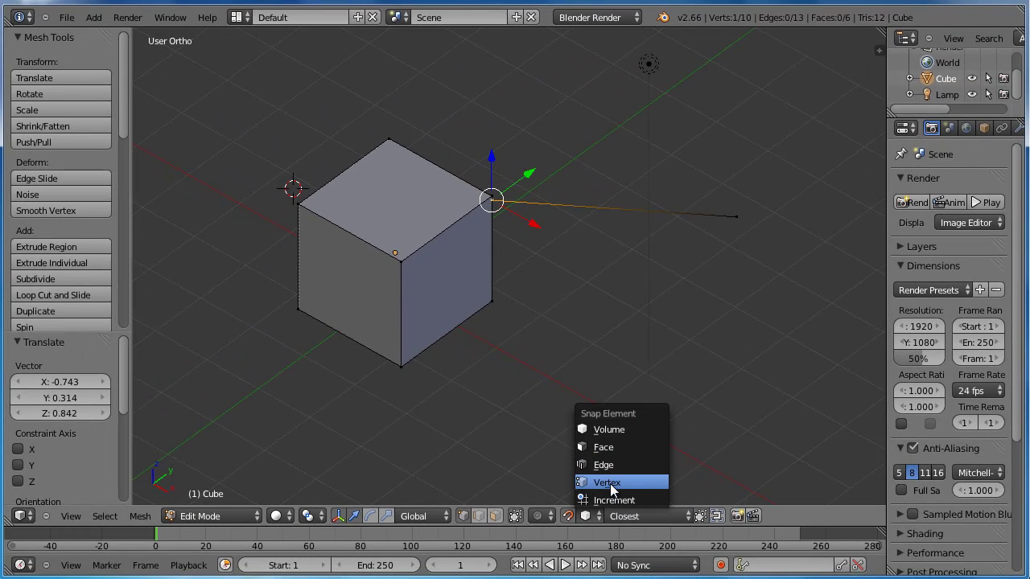
{"action": "left_click", "coordinate": [608, 482]}
{"action": "key", "text": "g"}
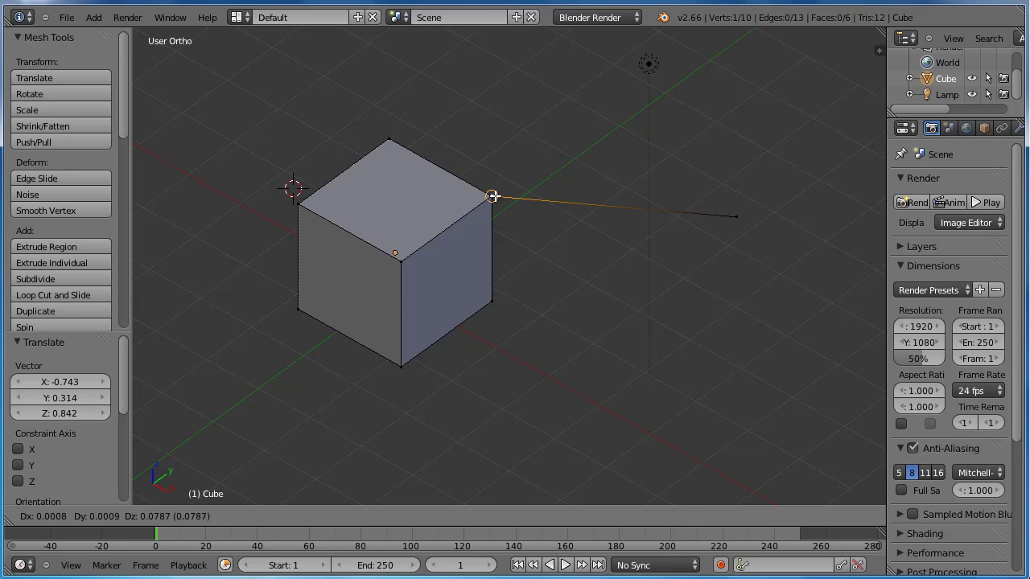
{"action": "left_click", "coordinate": [480, 219]}
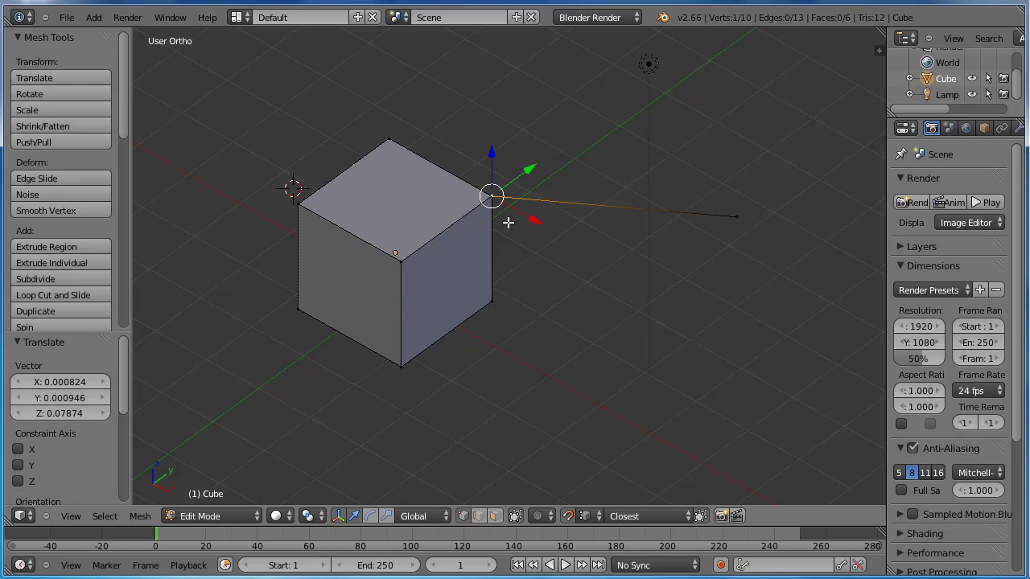
- Select the entire mesh and turn off snapping during transform
{"action": "key", "text": "a"}
{"action": "key", "text": "a"}
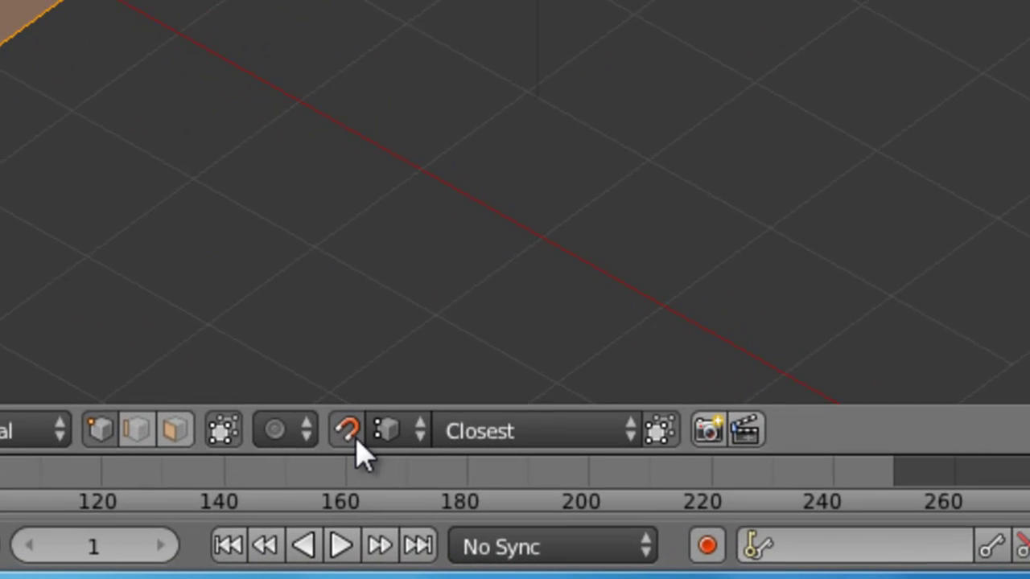
{"action": "left_click", "coordinate": [569, 517]}
{"action": "left_click", "coordinate": [348, 432]}
{"action": "left_click", "coordinate": [357, 432]}
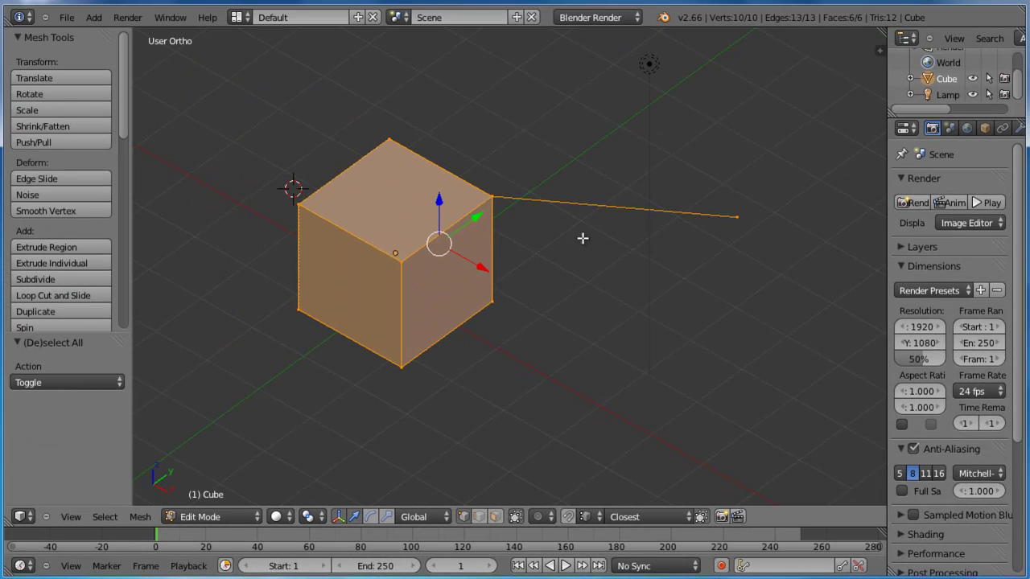